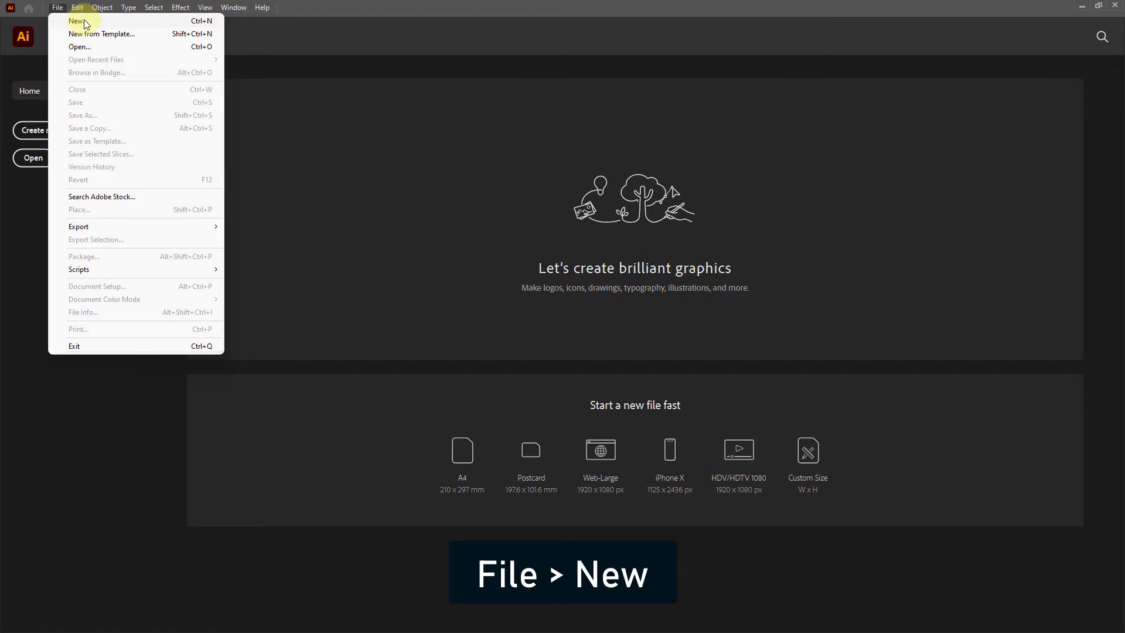
Create a new A4 landscape document with Points as the unit and RGB Color as the color mode
click(84, 22)
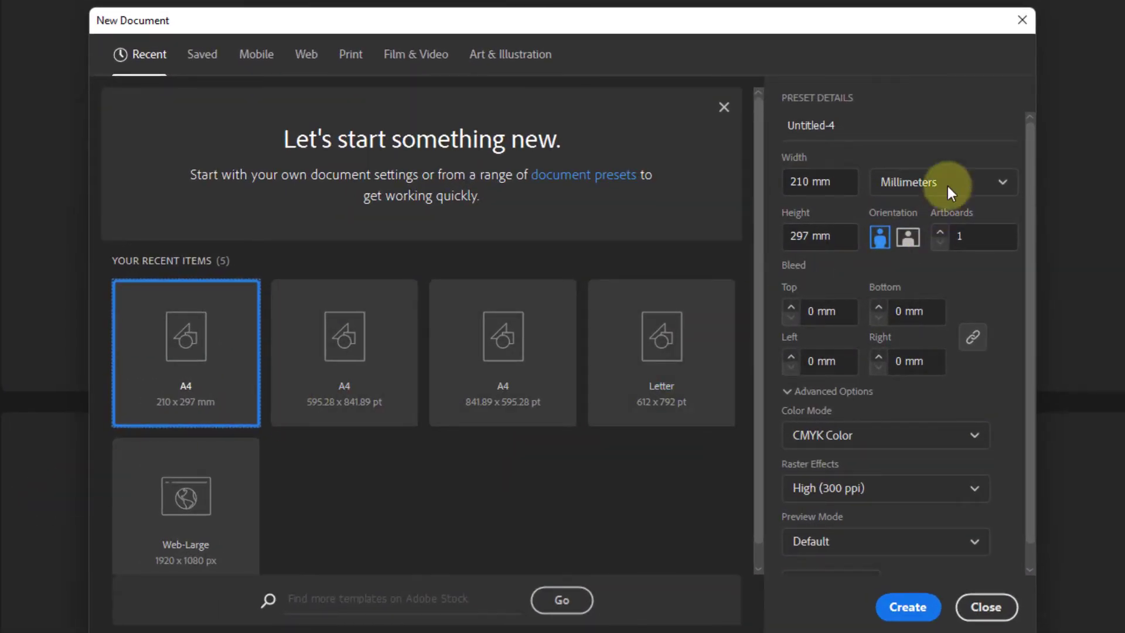
click(923, 182)
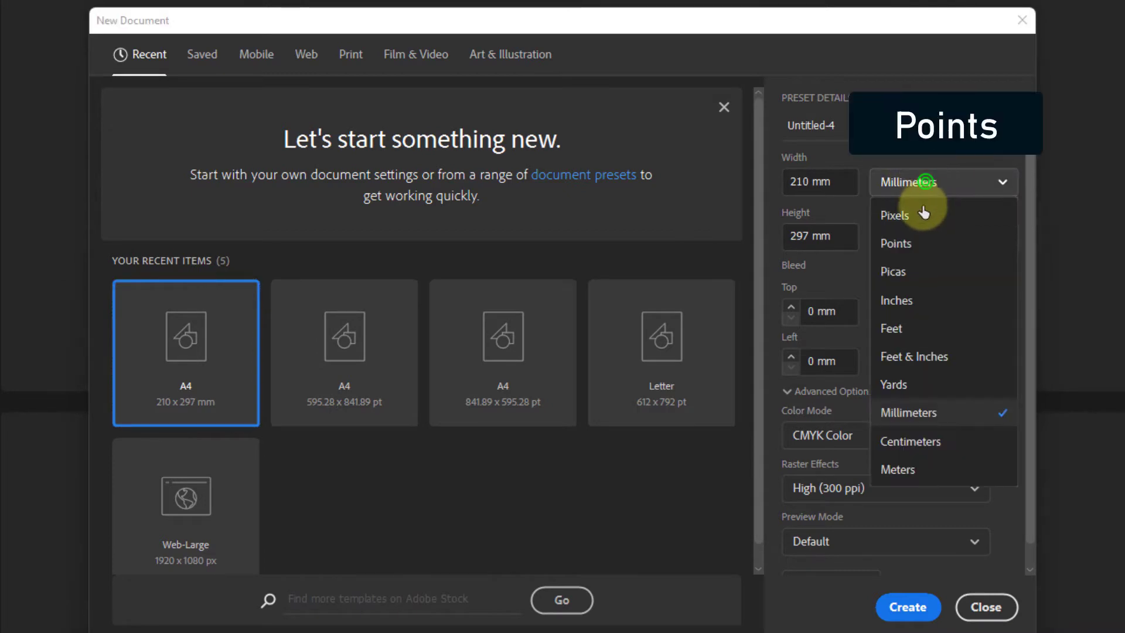
click(897, 243)
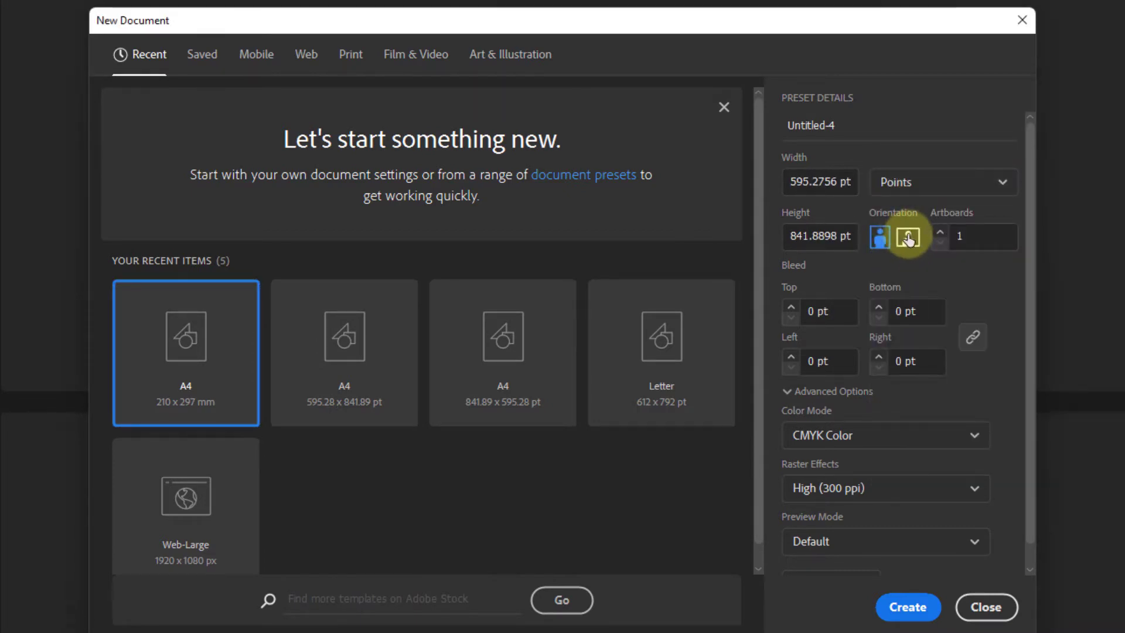
click(908, 238)
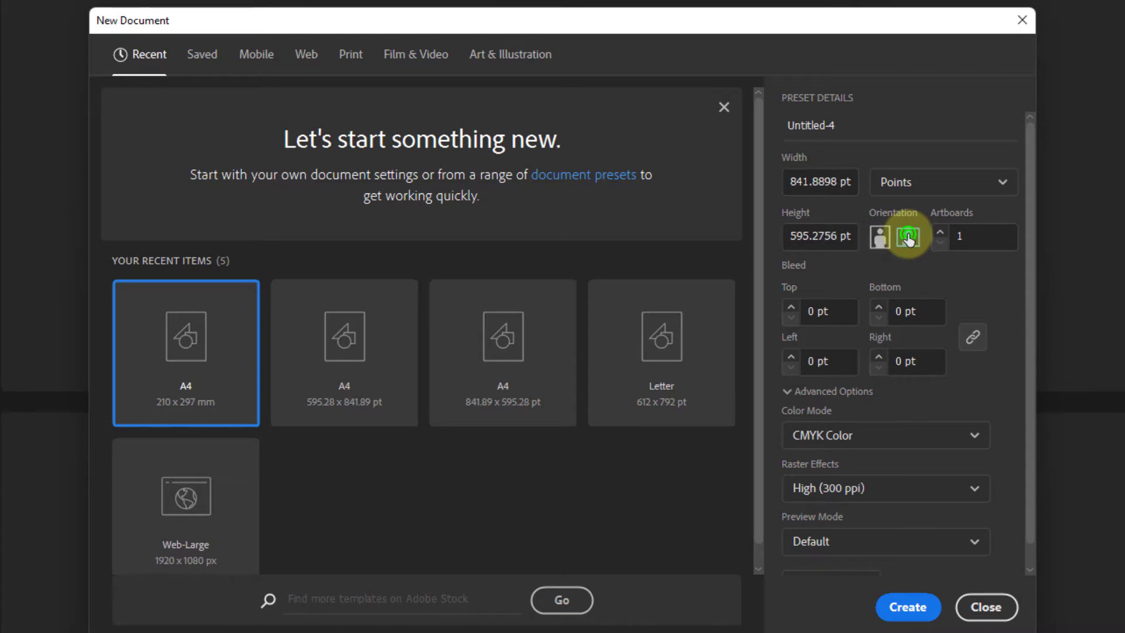
click(841, 435)
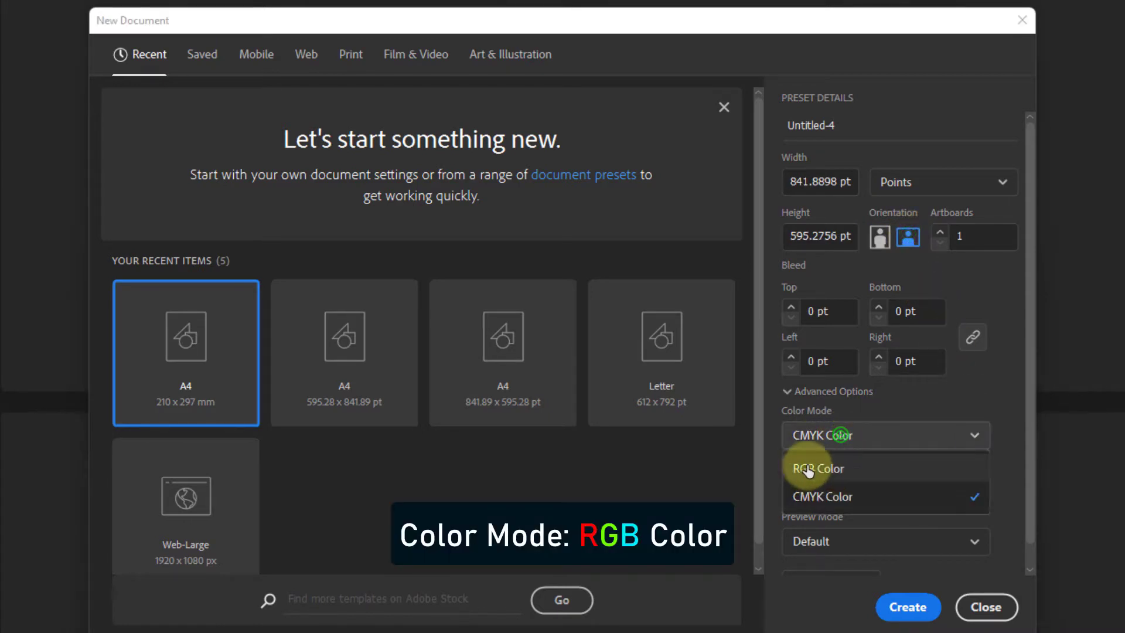
click(829, 465)
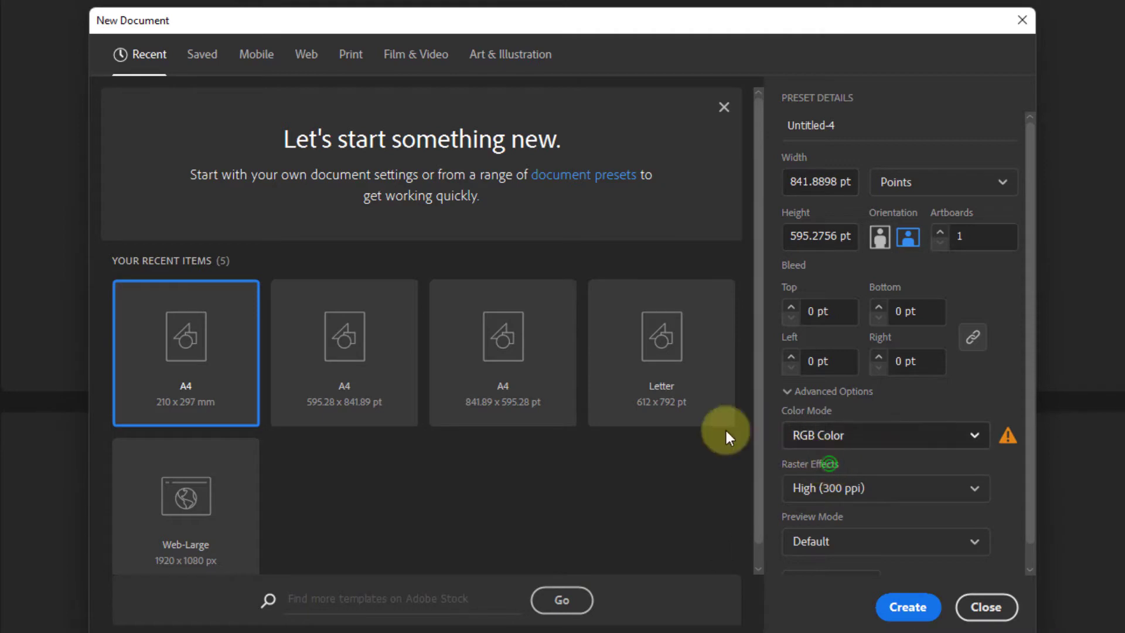
click(907, 607)
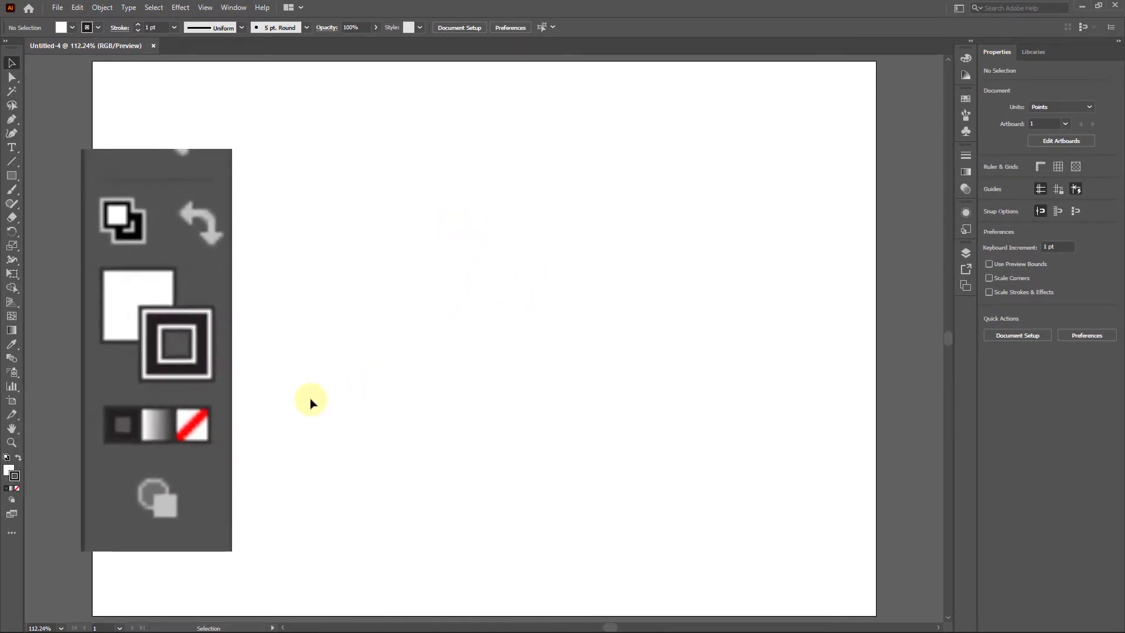
Set the fill color to the dark maroon hex value 420000
click(7, 470)
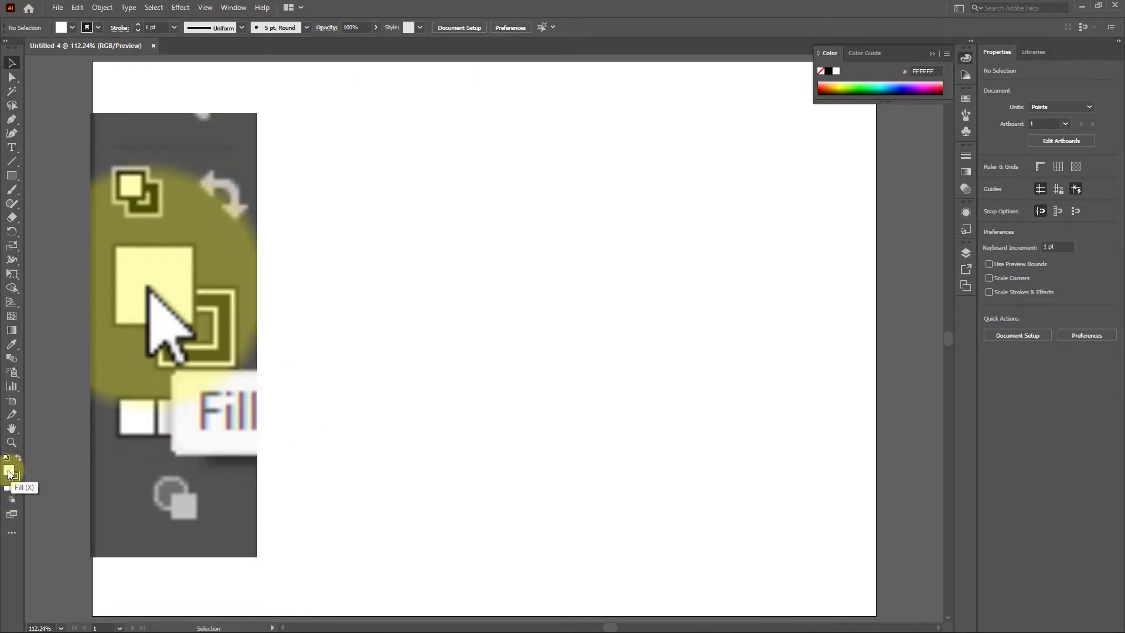
double_click(9, 472)
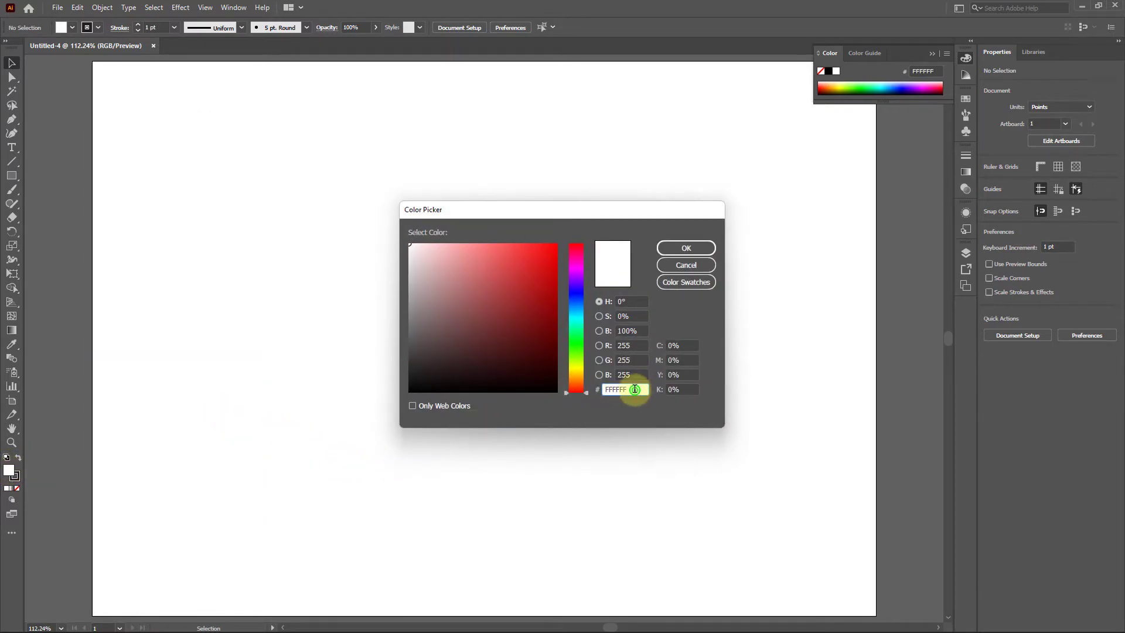
drag(635, 389, 583, 391)
text(4)
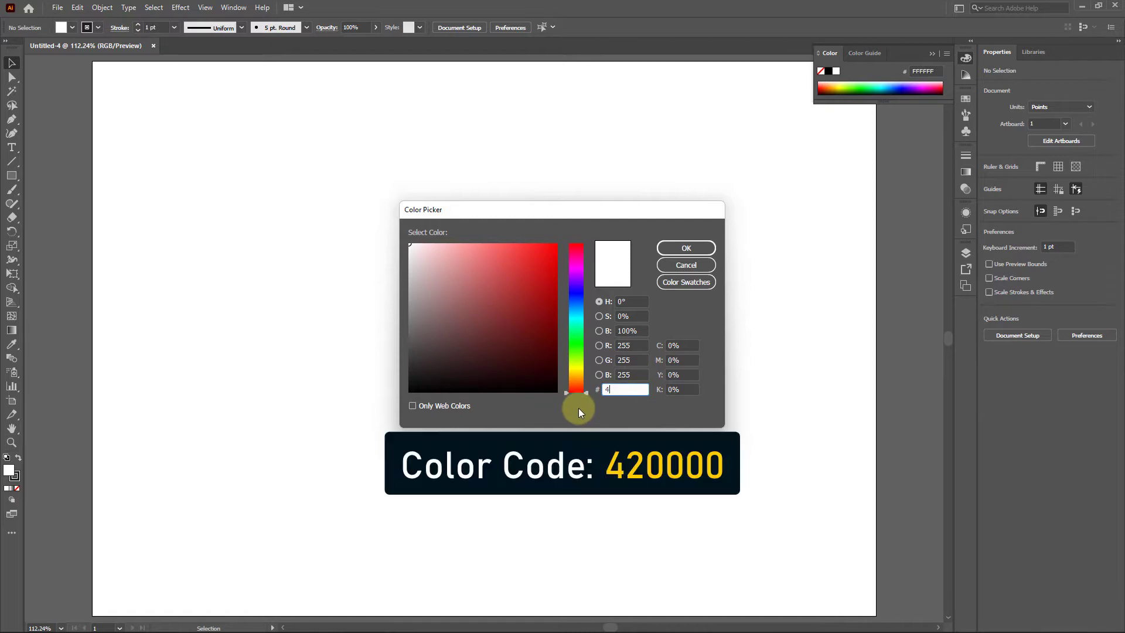
text(2000)
double_click(620, 385)
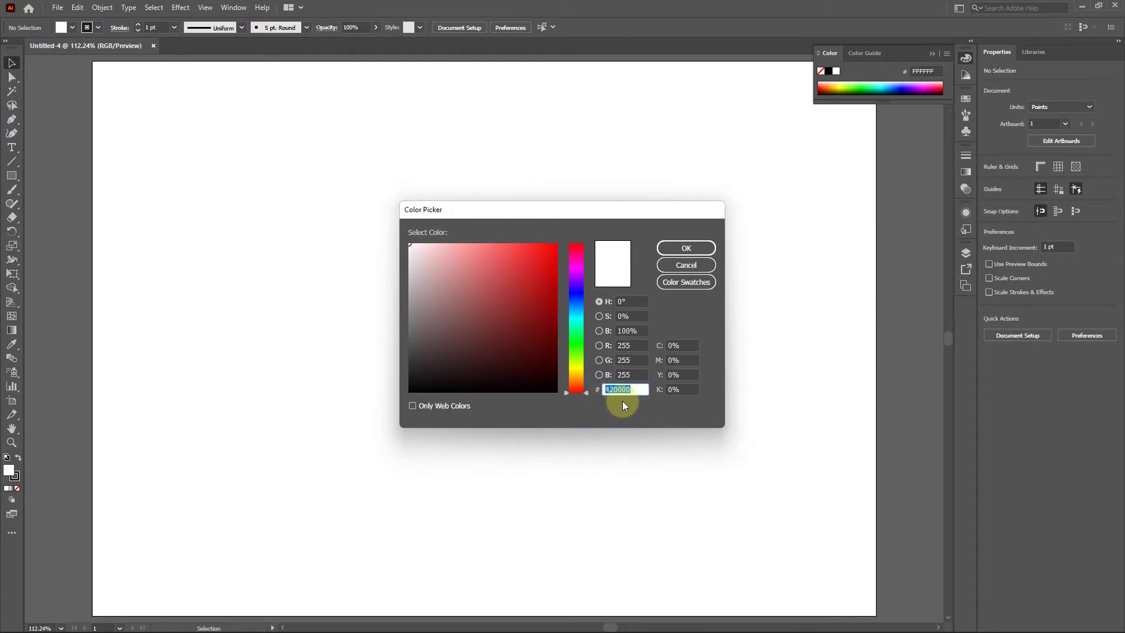
key(Tab)
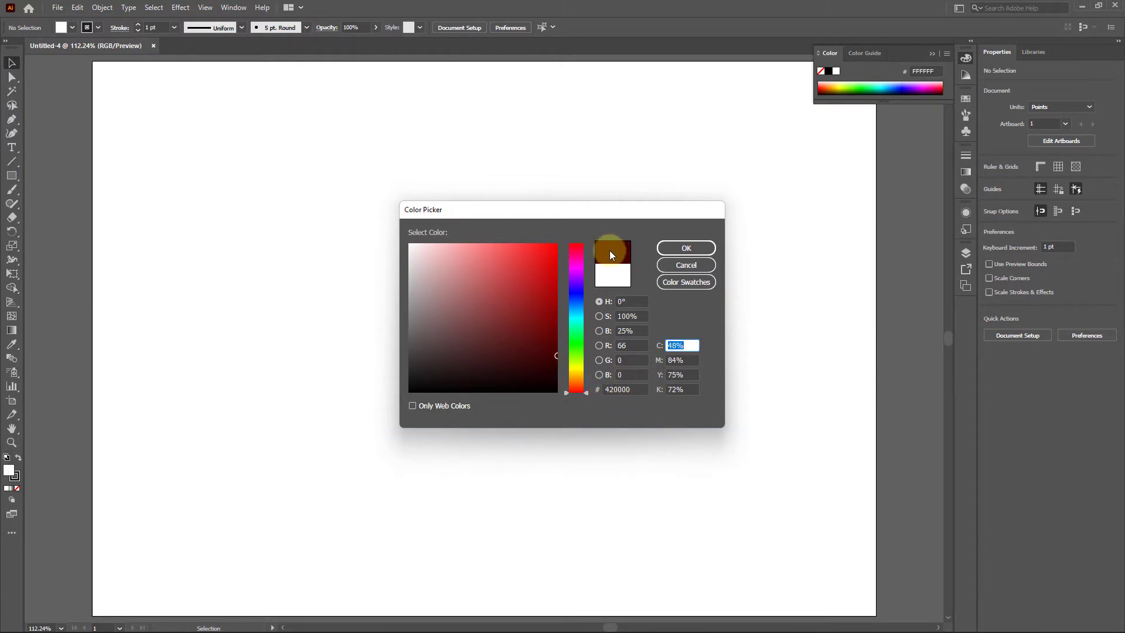
click(694, 248)
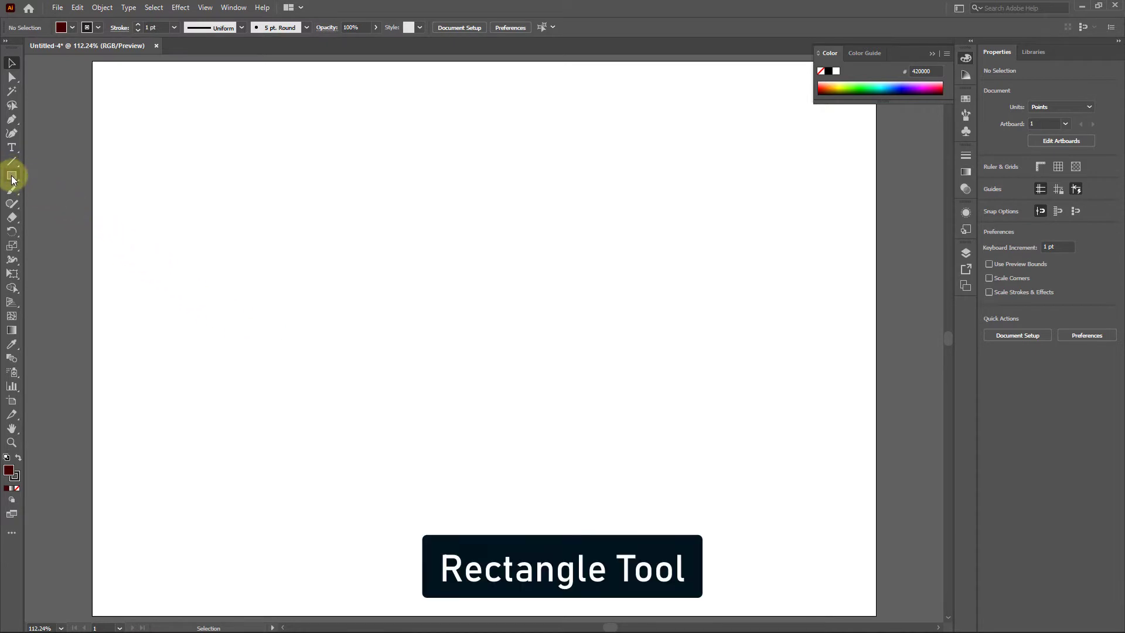
Create a 100 pt by 100 pt square near the middle of the artboard with the Rectangle tool
drag(12, 179, 83, 176)
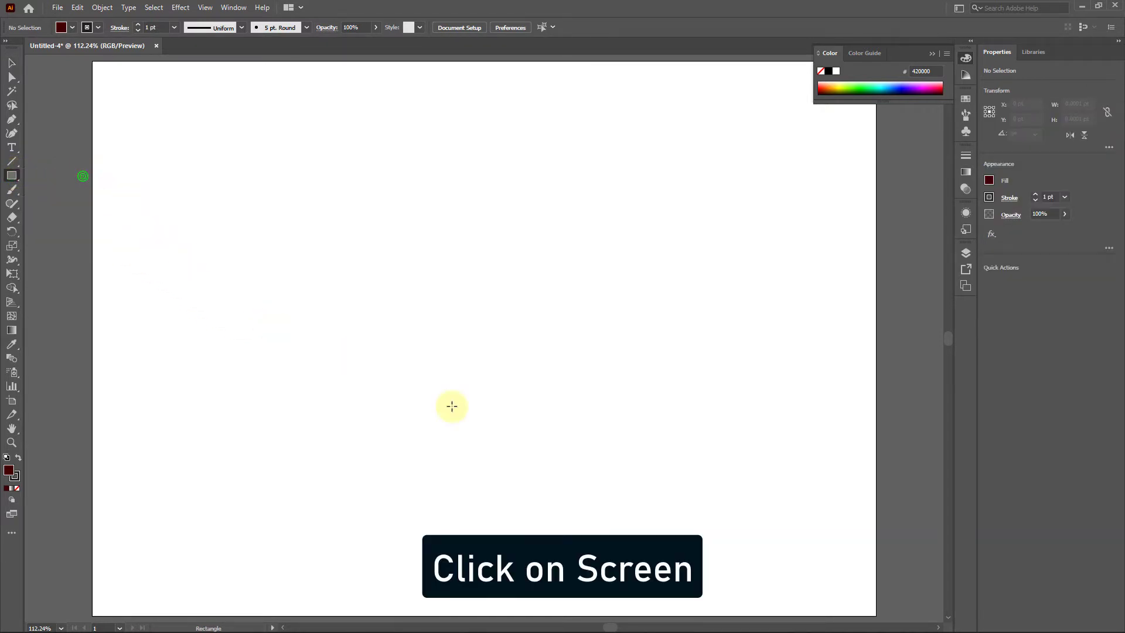
click(474, 323)
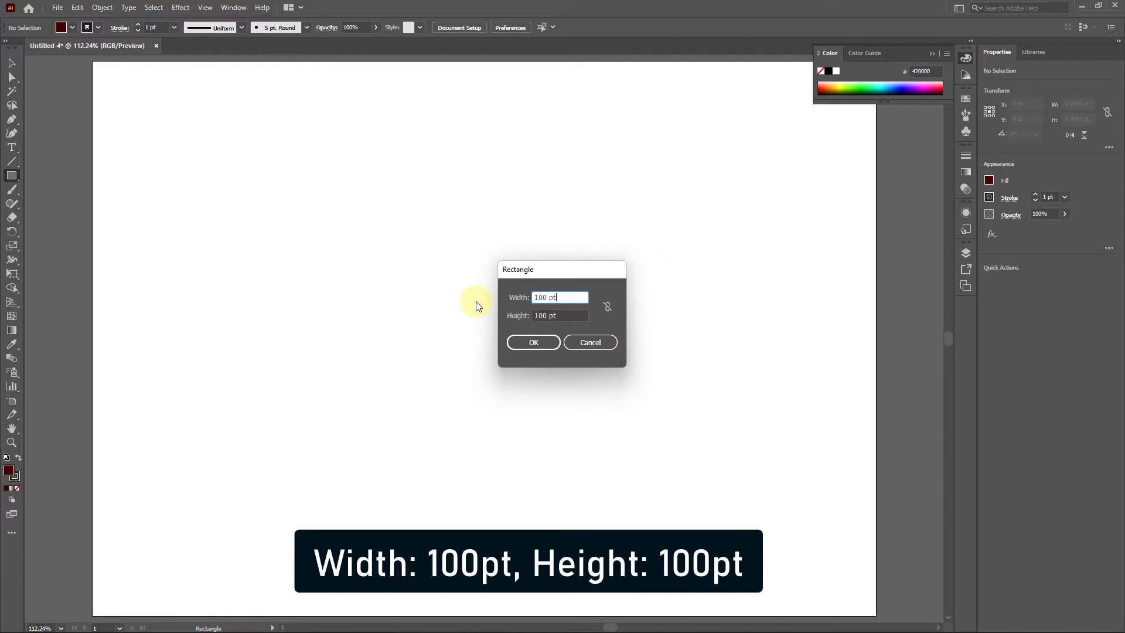
key(Tab)
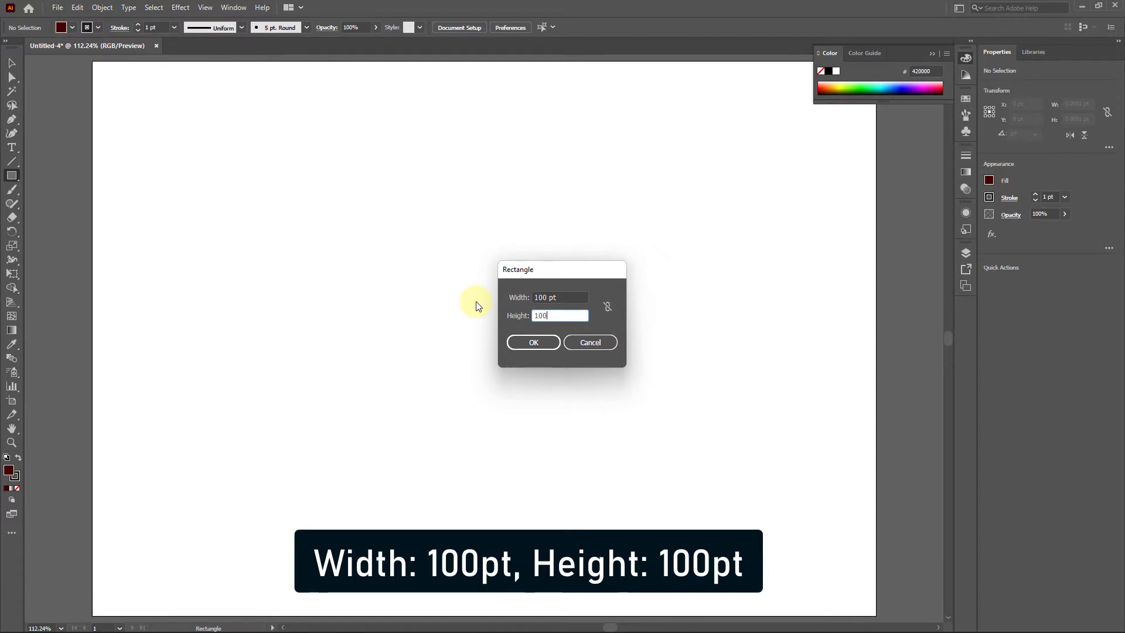
click(544, 343)
click(548, 343)
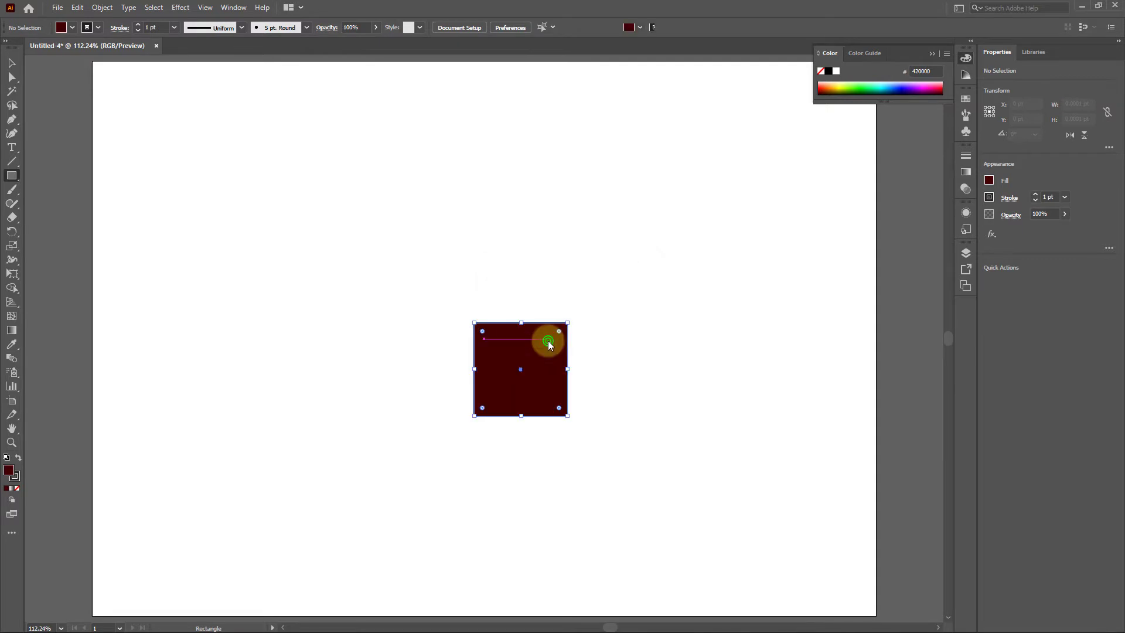
Remove the stroke from the maroon square by setting it to None
ctrl+click(561, 390)
drag(675, 378, 770, 358)
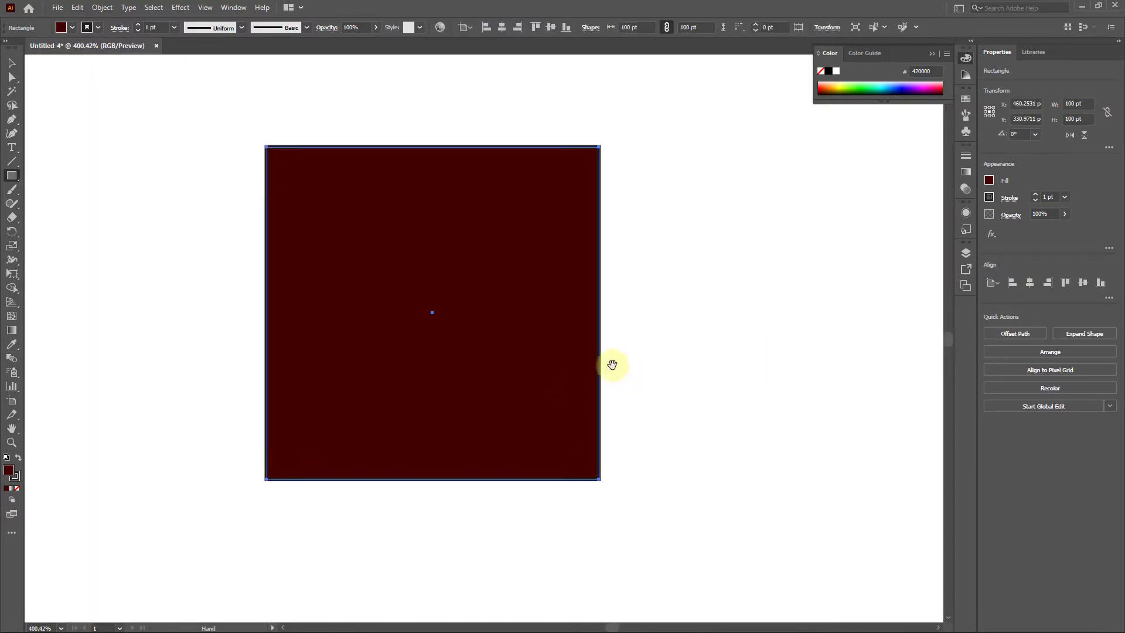
drag(597, 365, 547, 383)
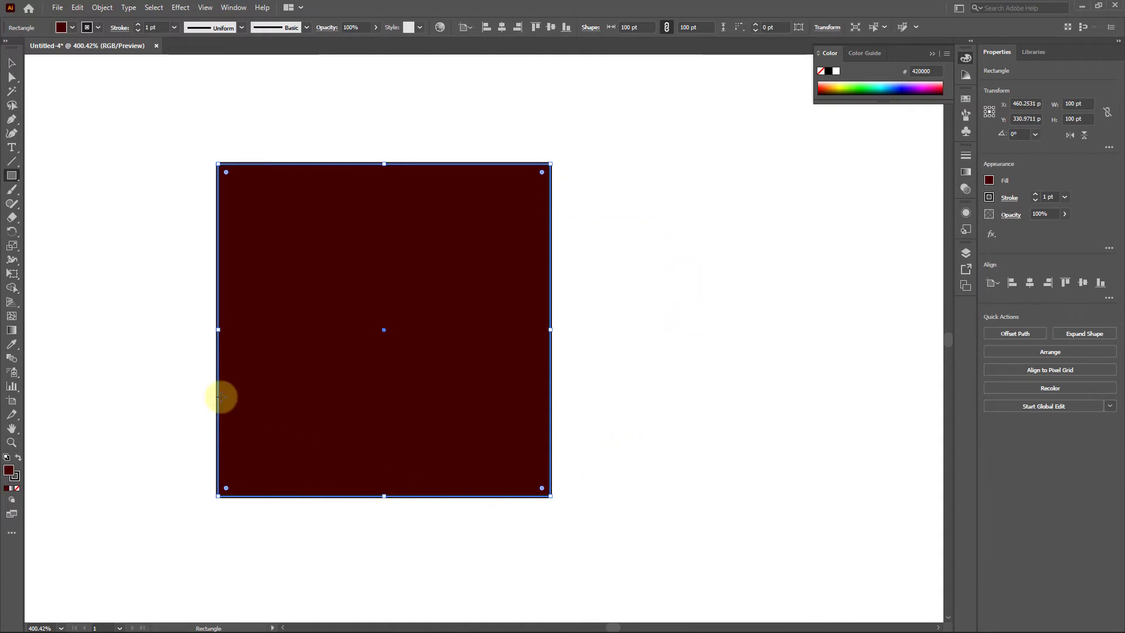
click(98, 28)
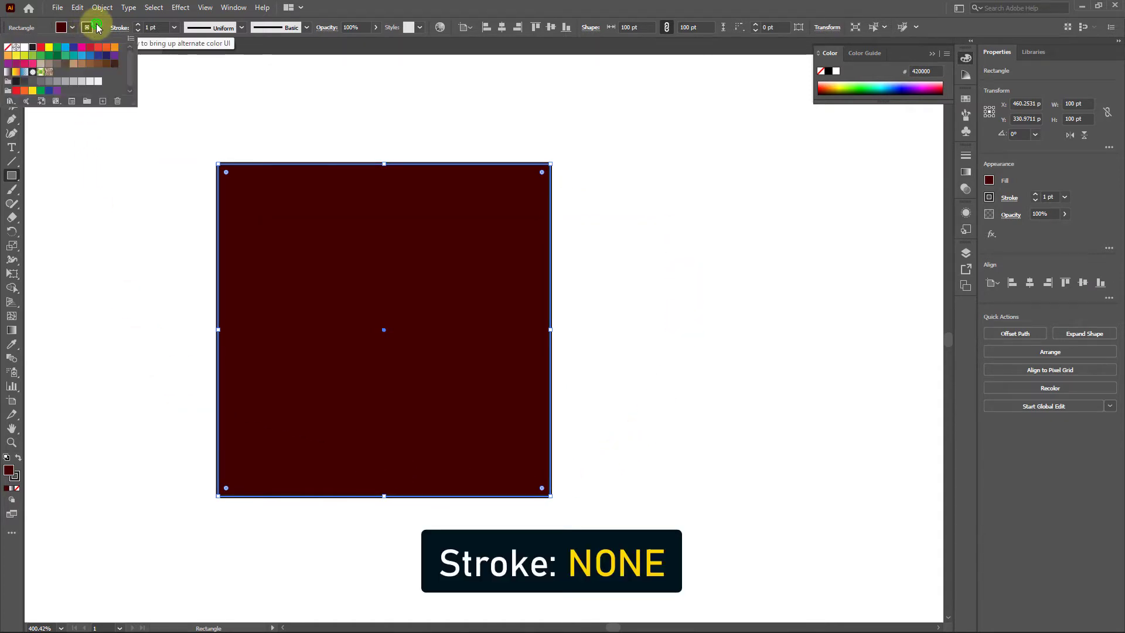
click(8, 47)
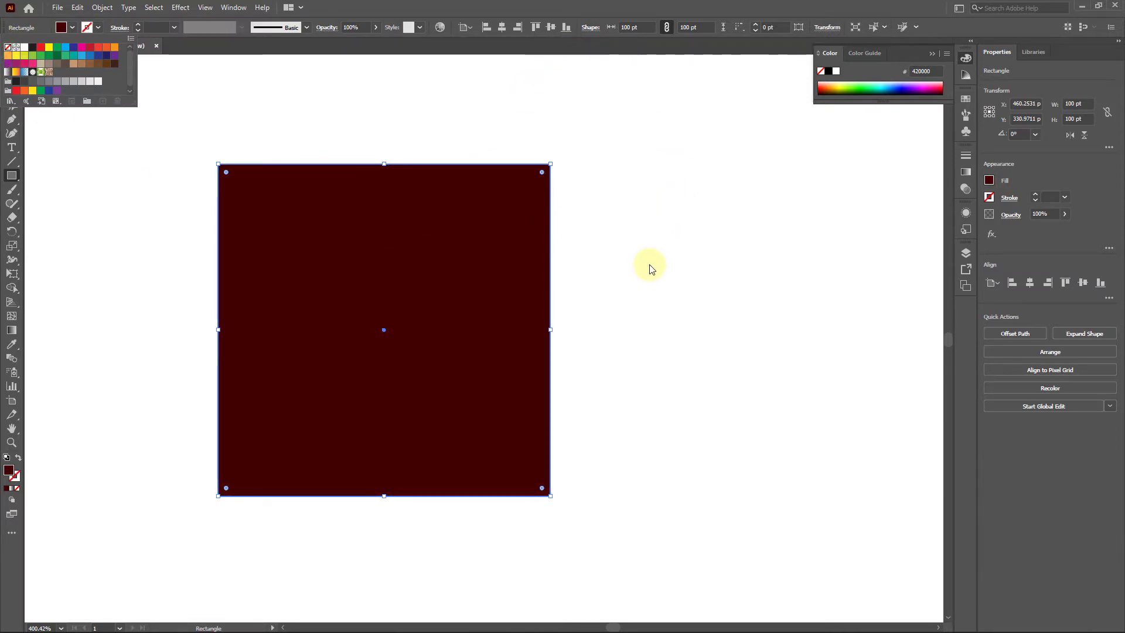
click(633, 169)
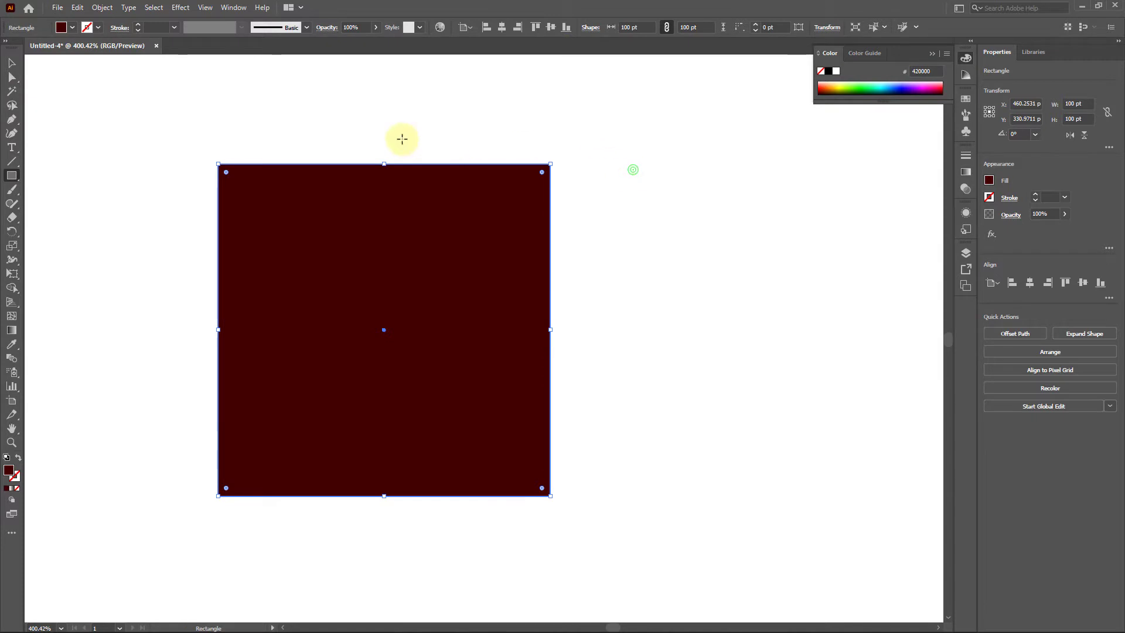
Duplicate the maroon square straight down, leaving a narrow gap below the original
click(11, 62)
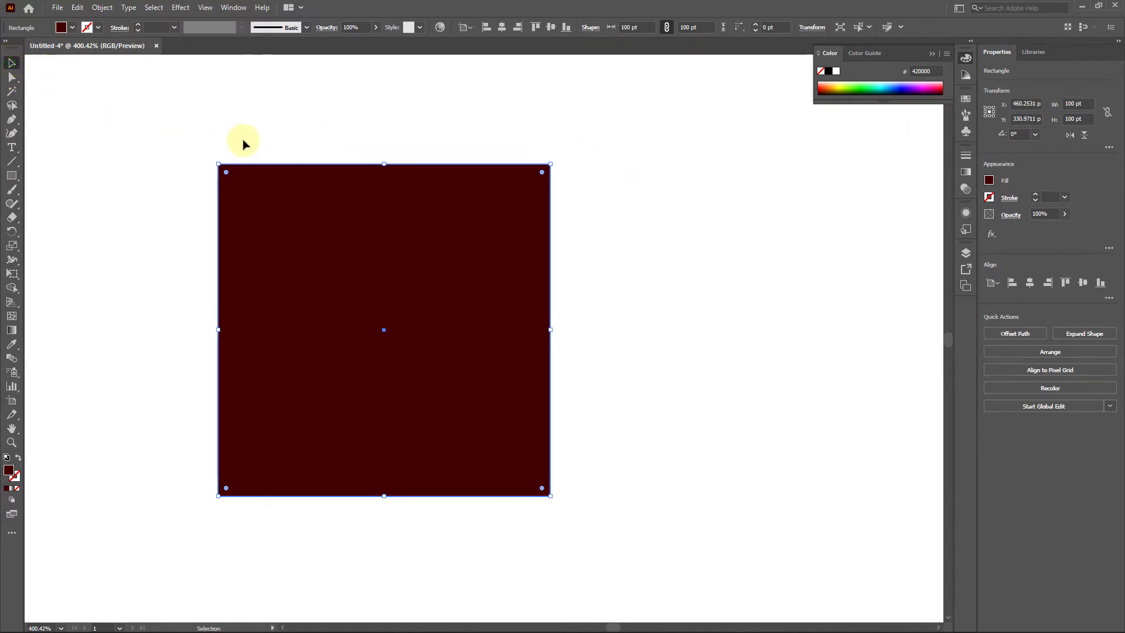
ctrl+alt+click(495, 325)
drag(442, 320, 439, 328)
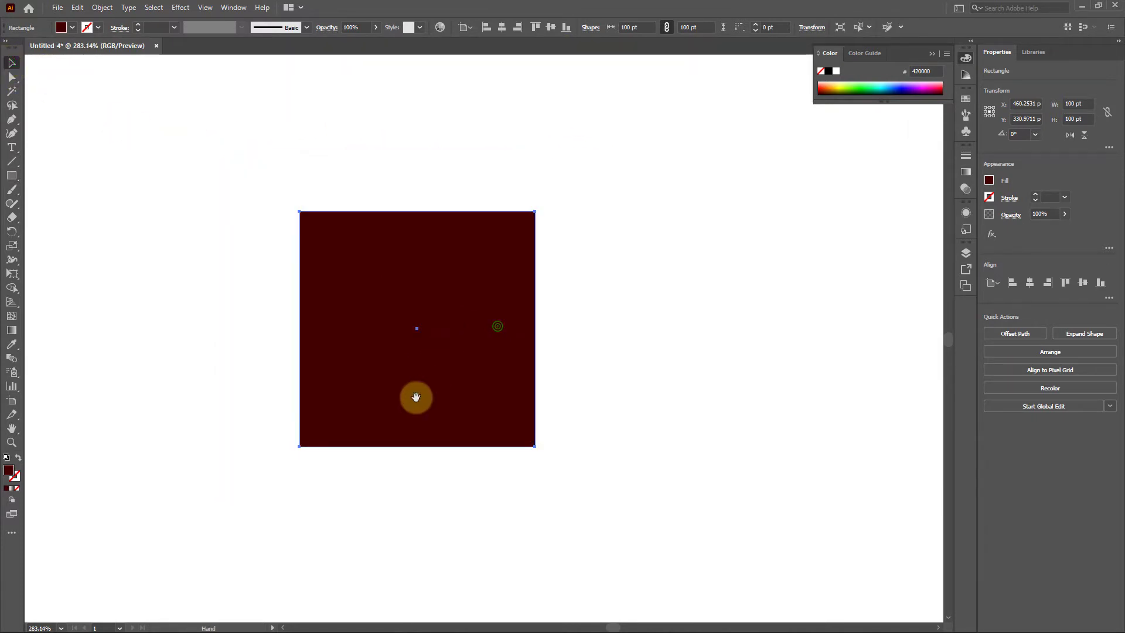
drag(416, 397, 435, 334)
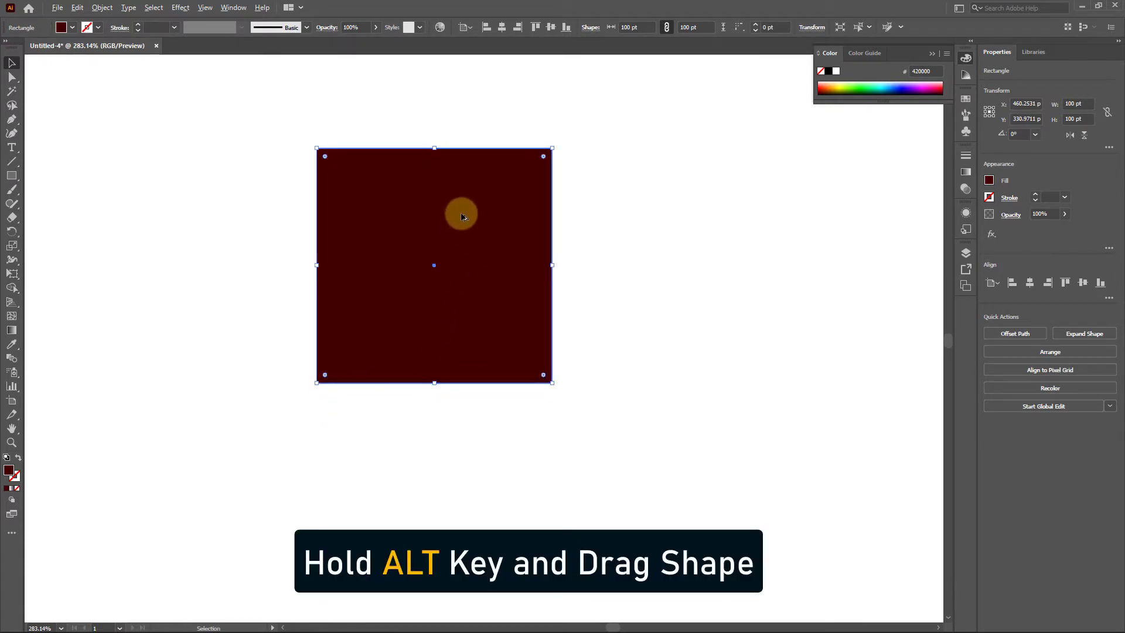
drag(462, 217, 458, 392)
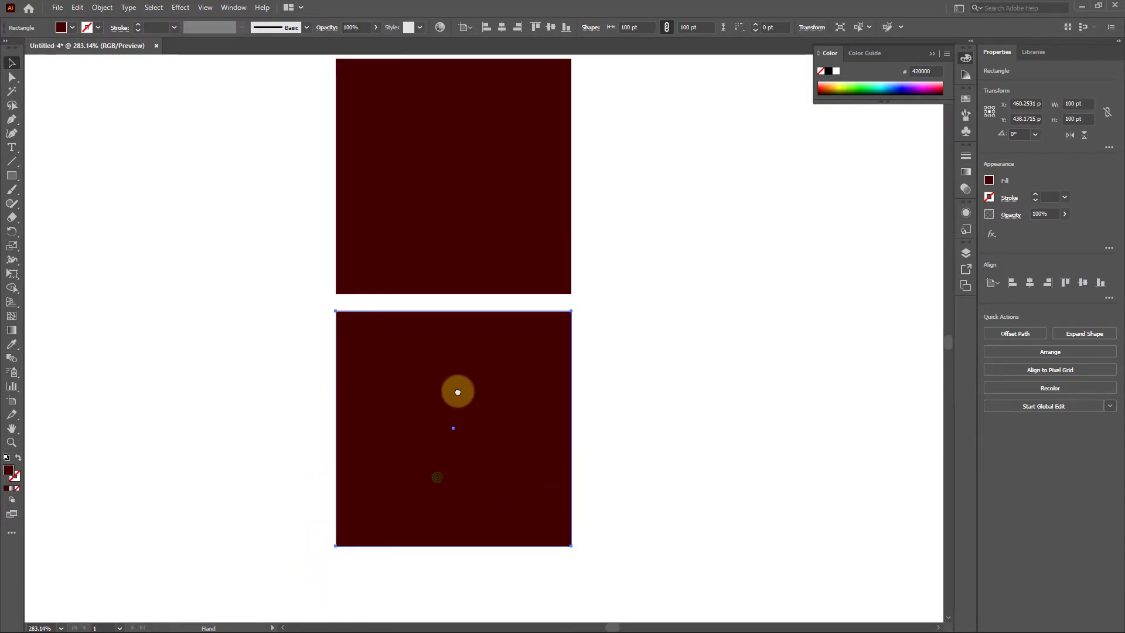
Place two more copies of the square, one on each side of the lower square, forming a row of three
ctrl+alt+click(510, 390)
click(516, 385)
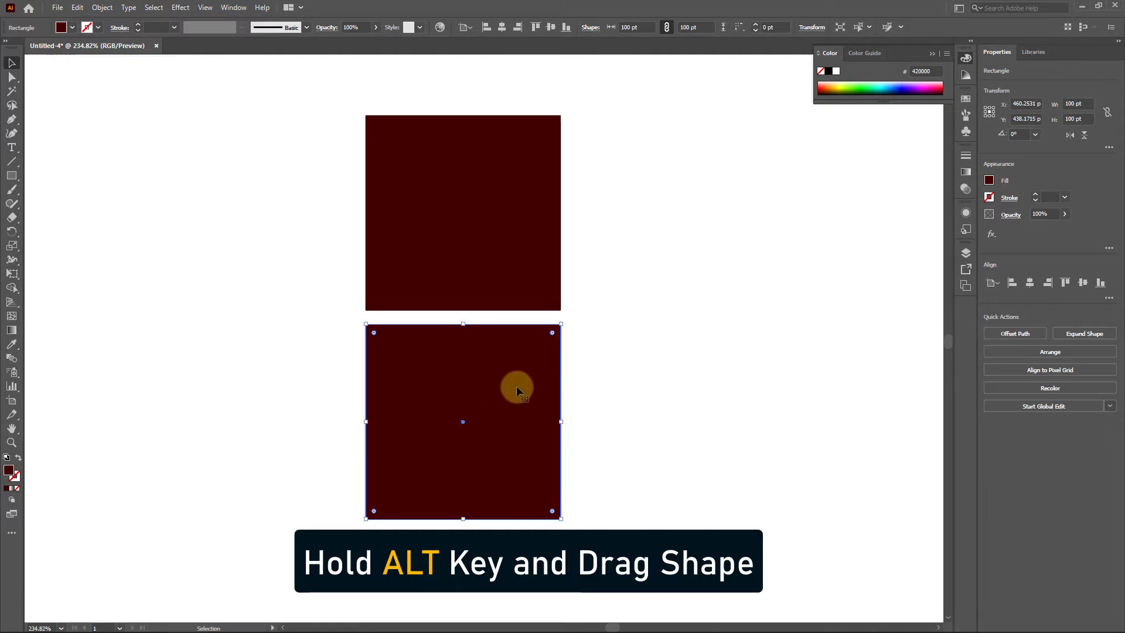
drag(516, 385, 286, 389)
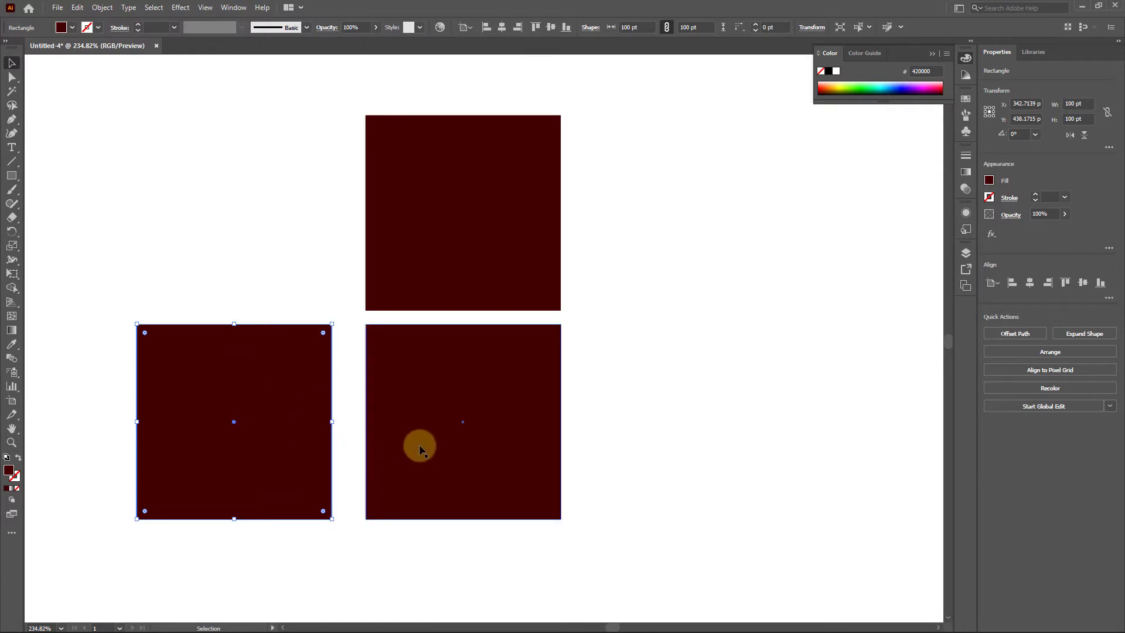
drag(261, 382, 710, 391)
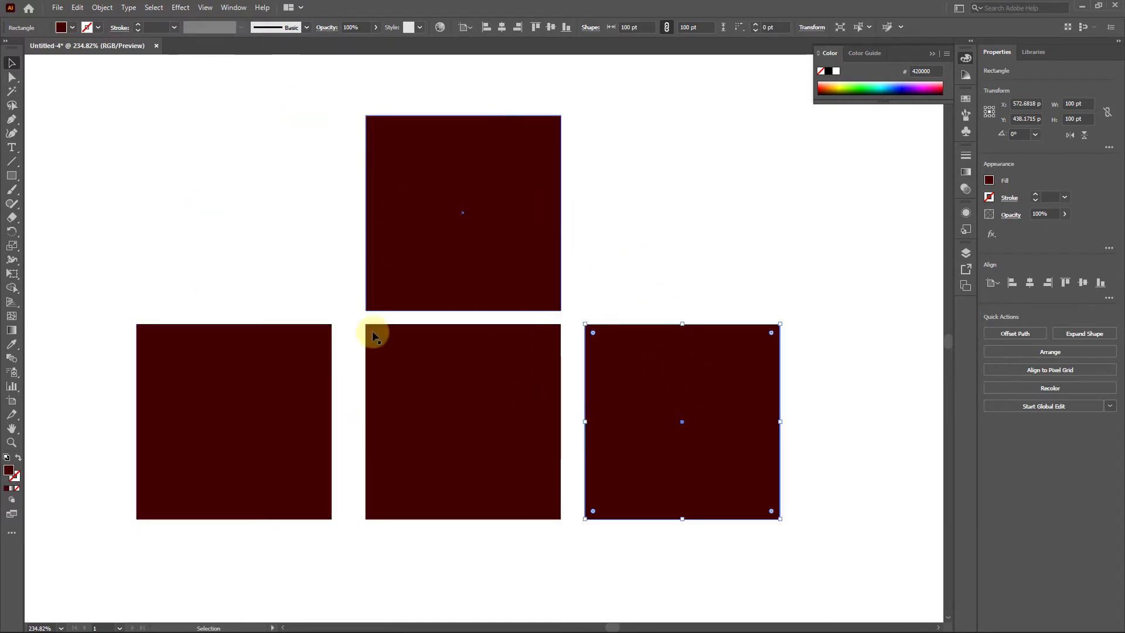
click(724, 234)
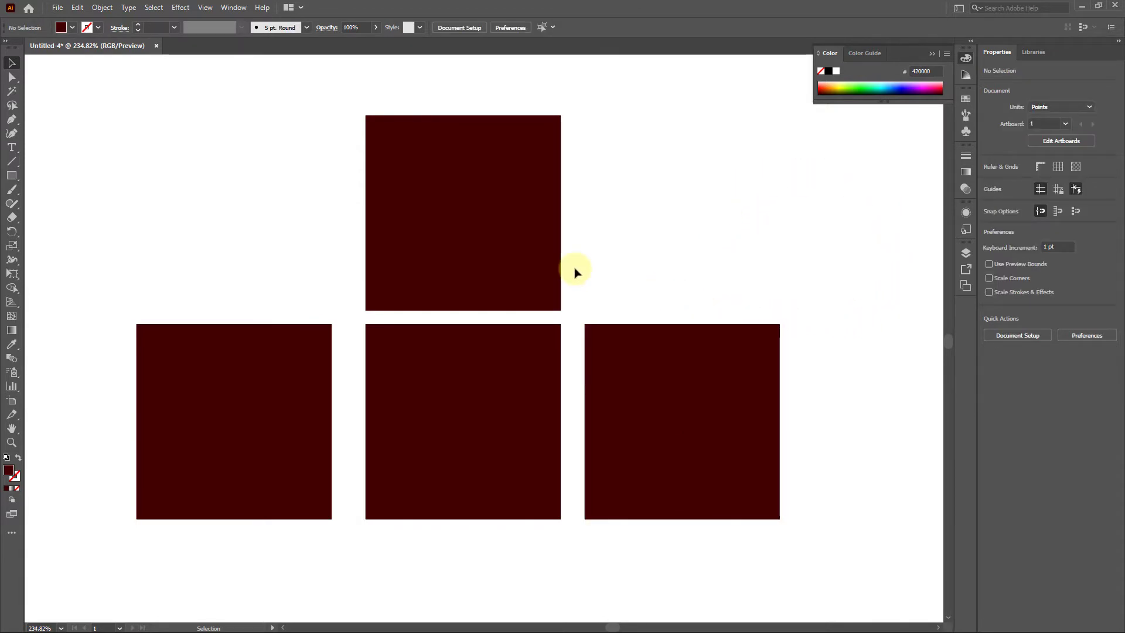
Show the document swatches and load the Earthtones gradient swatch library
click(232, 8)
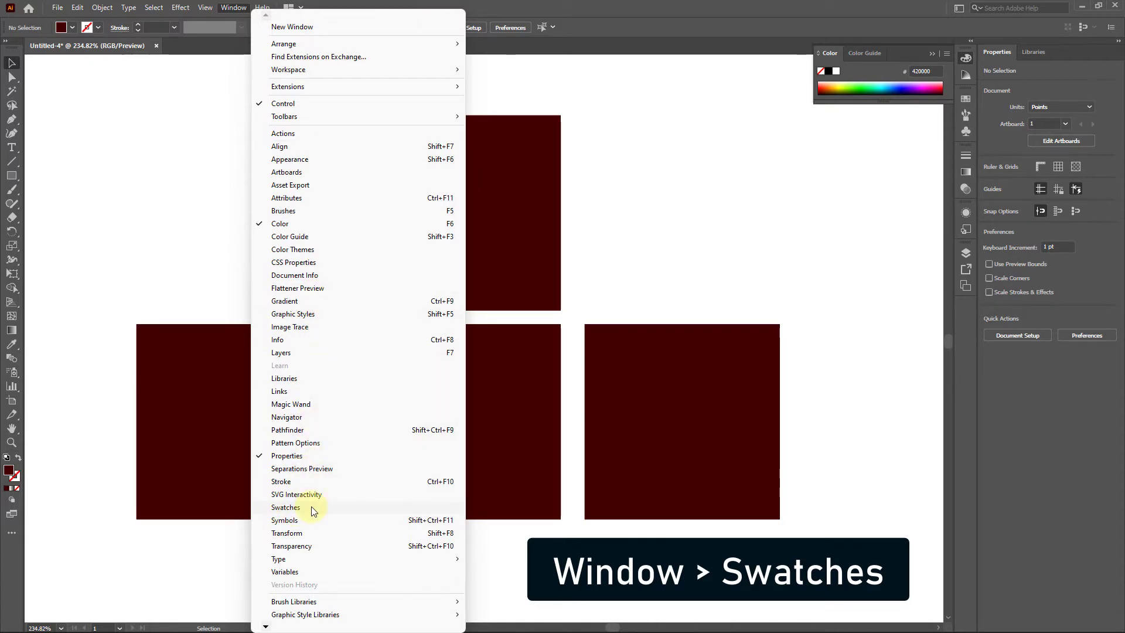
click(287, 508)
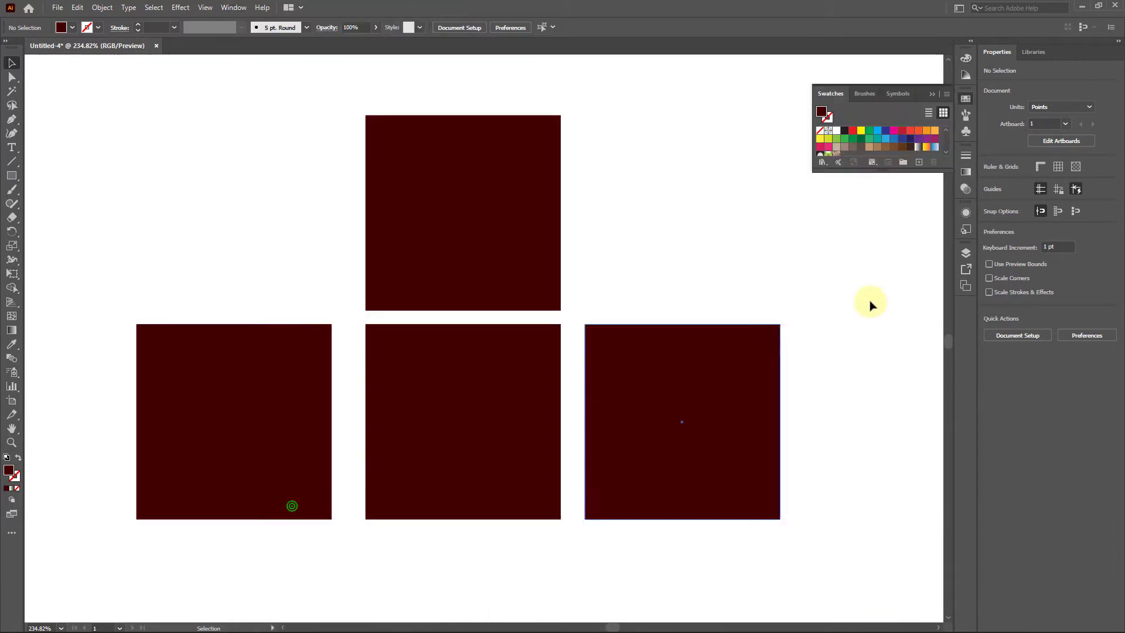
drag(880, 172, 889, 198)
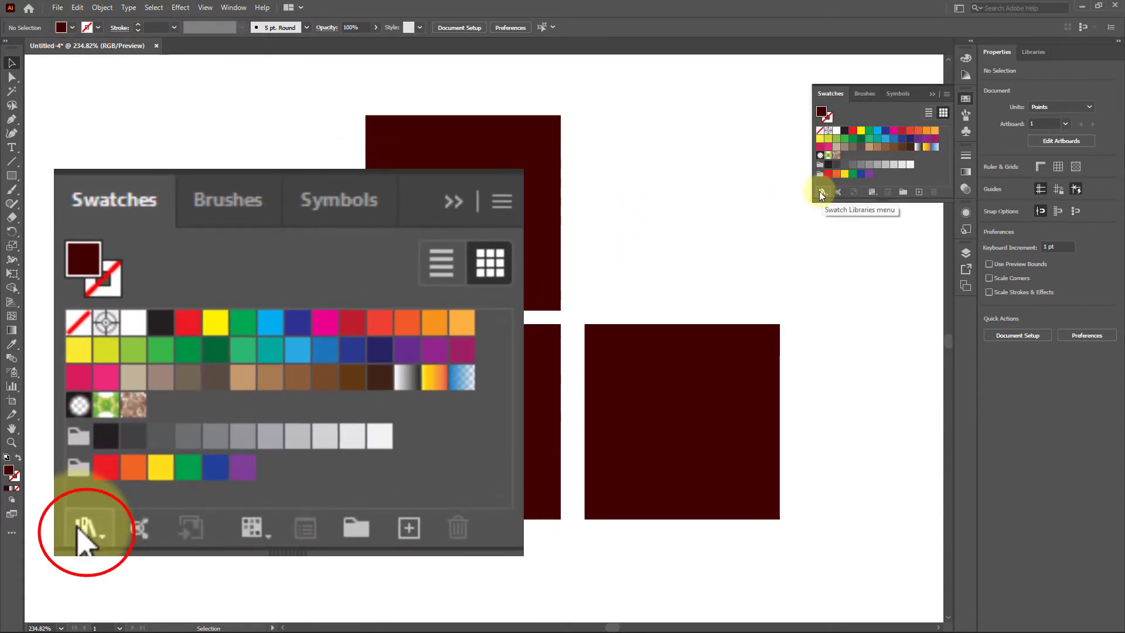
click(821, 193)
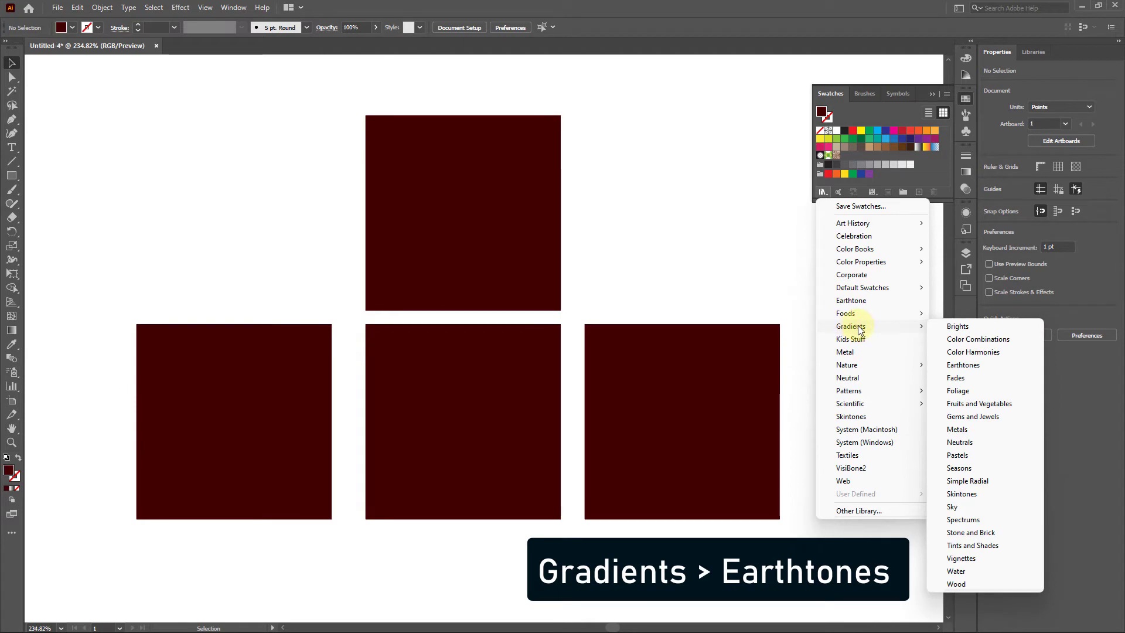
click(858, 326)
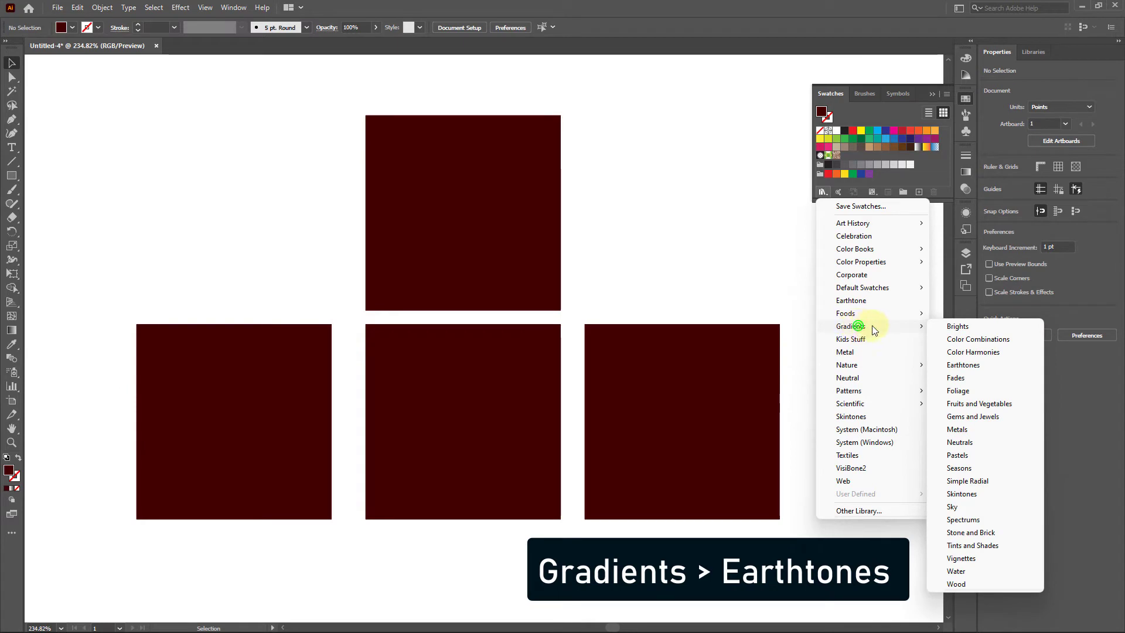
click(970, 365)
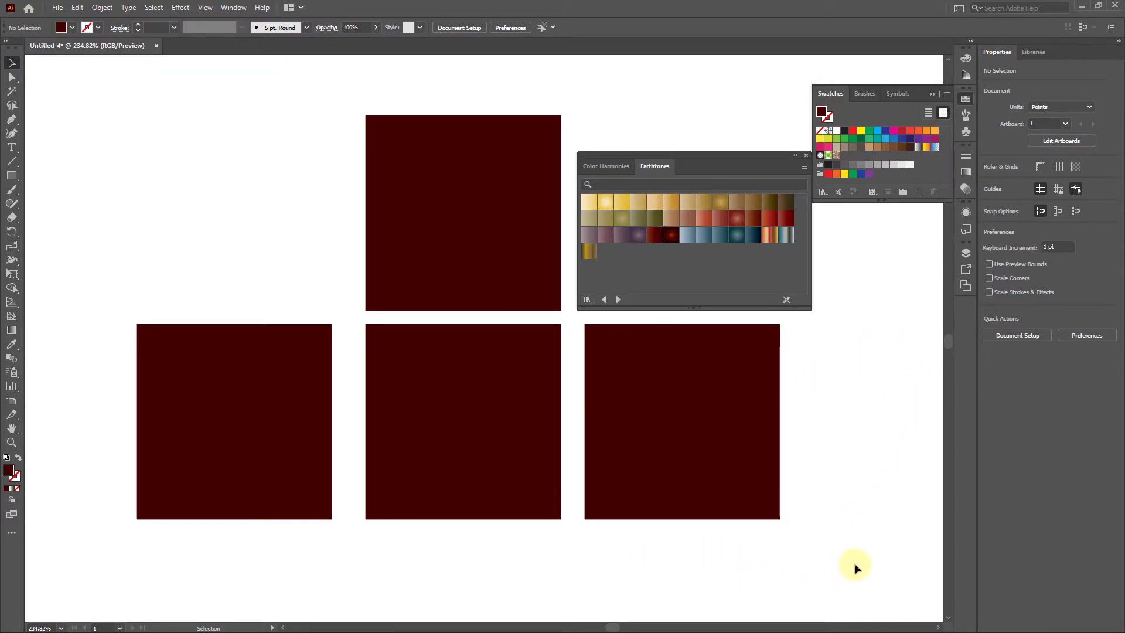
Fill the three squares of the lower row with the dark red radial gradient from Earthtones, then close the library and deselect
drag(858, 563, 71, 345)
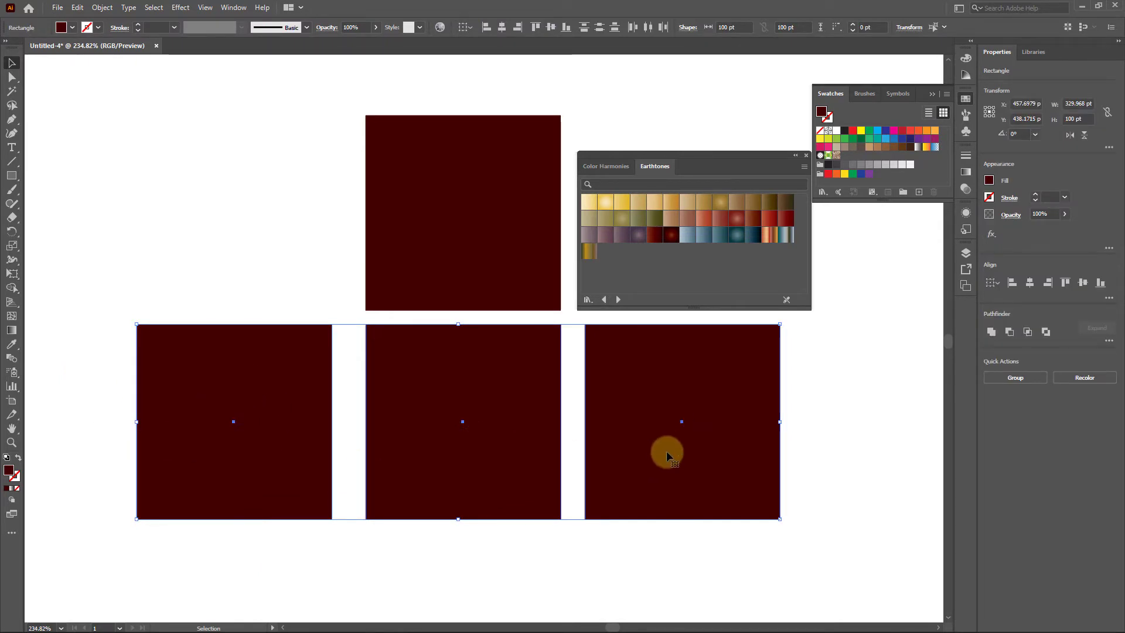
click(671, 236)
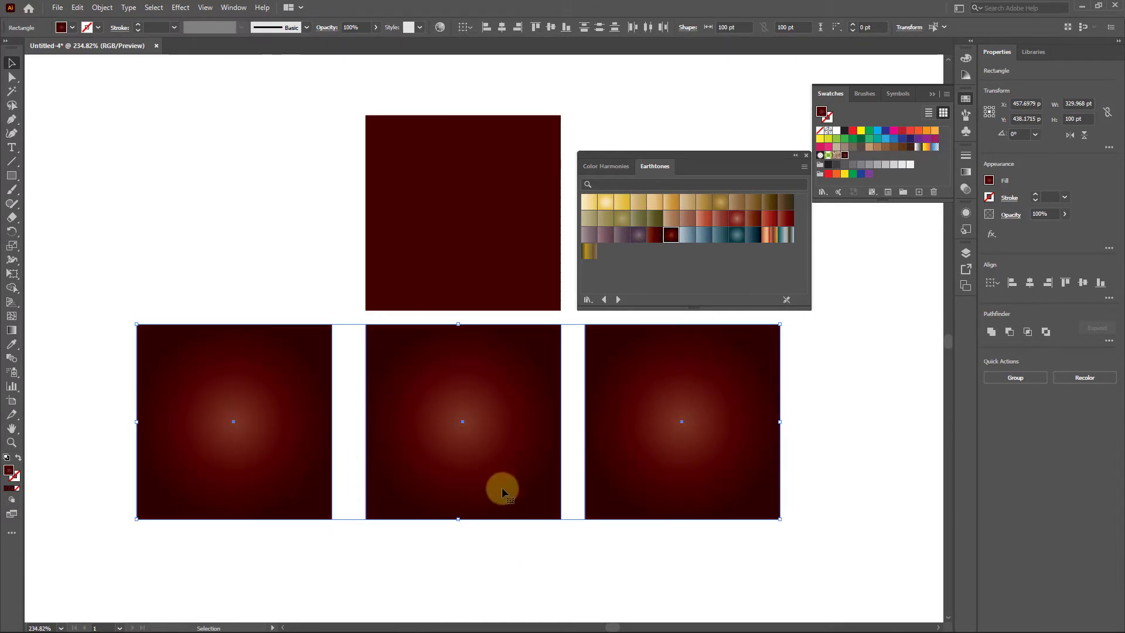
click(806, 155)
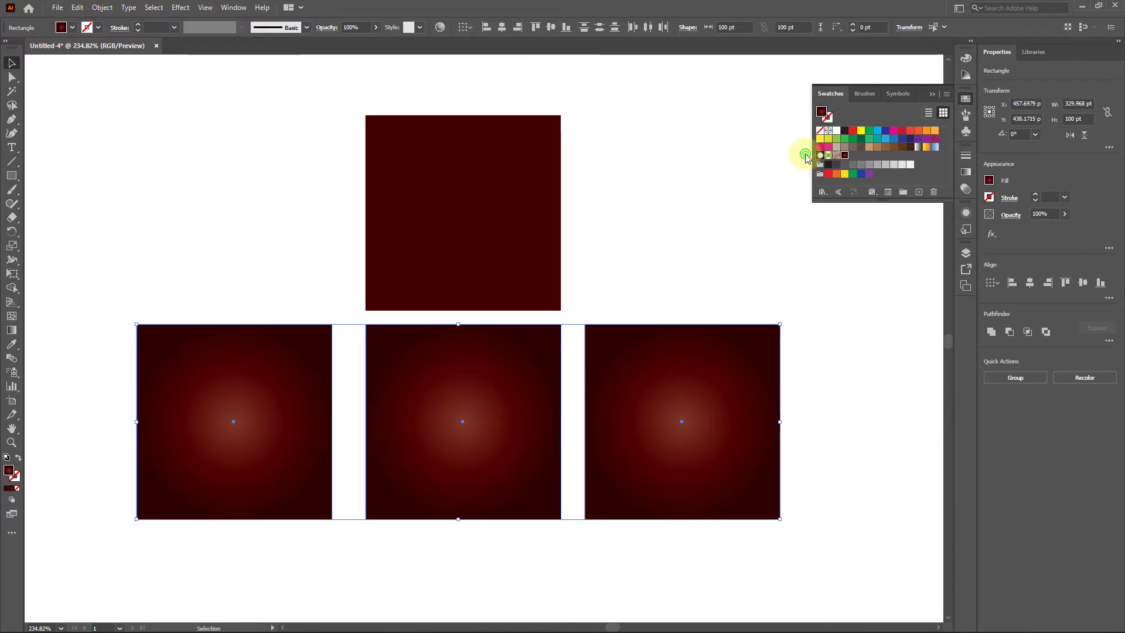
click(704, 269)
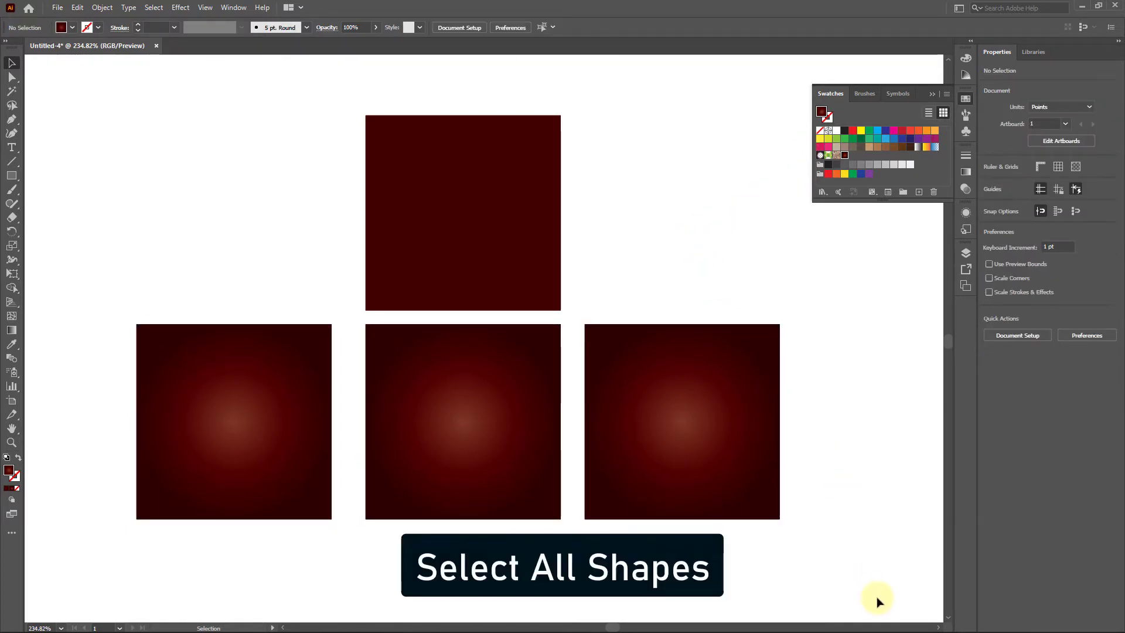
Round the corners of all four squares with a corner radius of 5 pt
drag(703, 600, 96, 111)
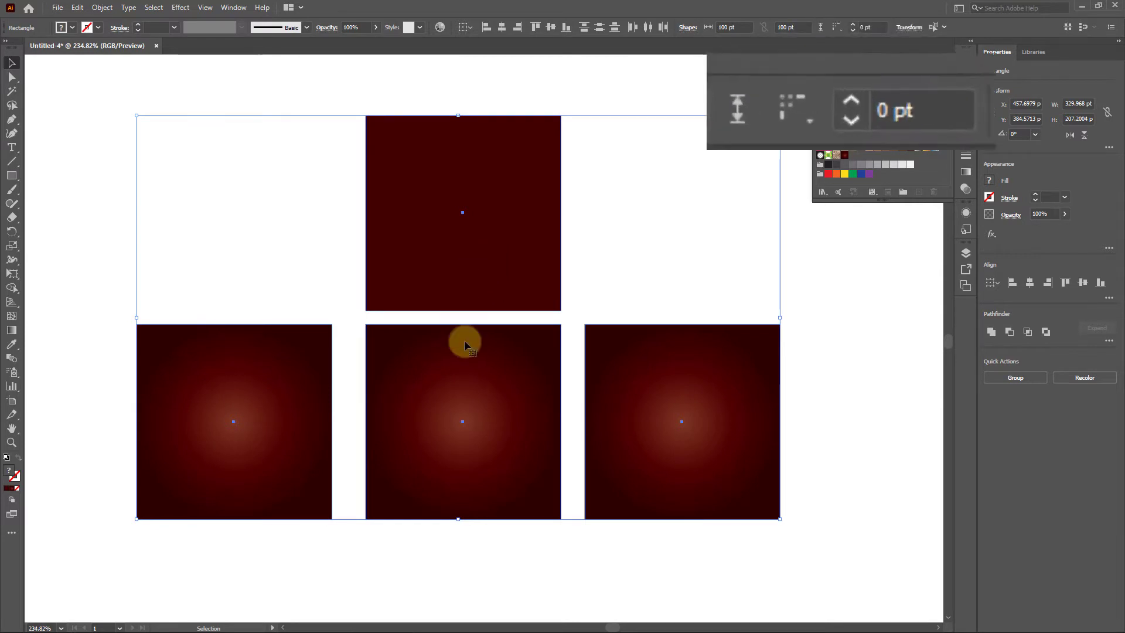
click(860, 27)
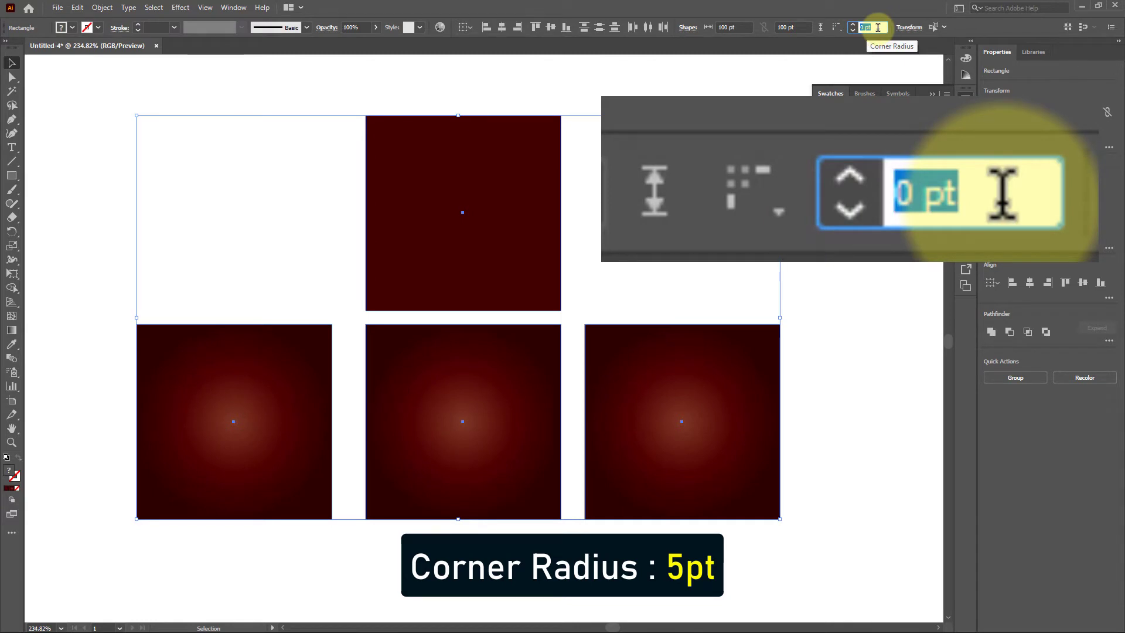
text(5 p)
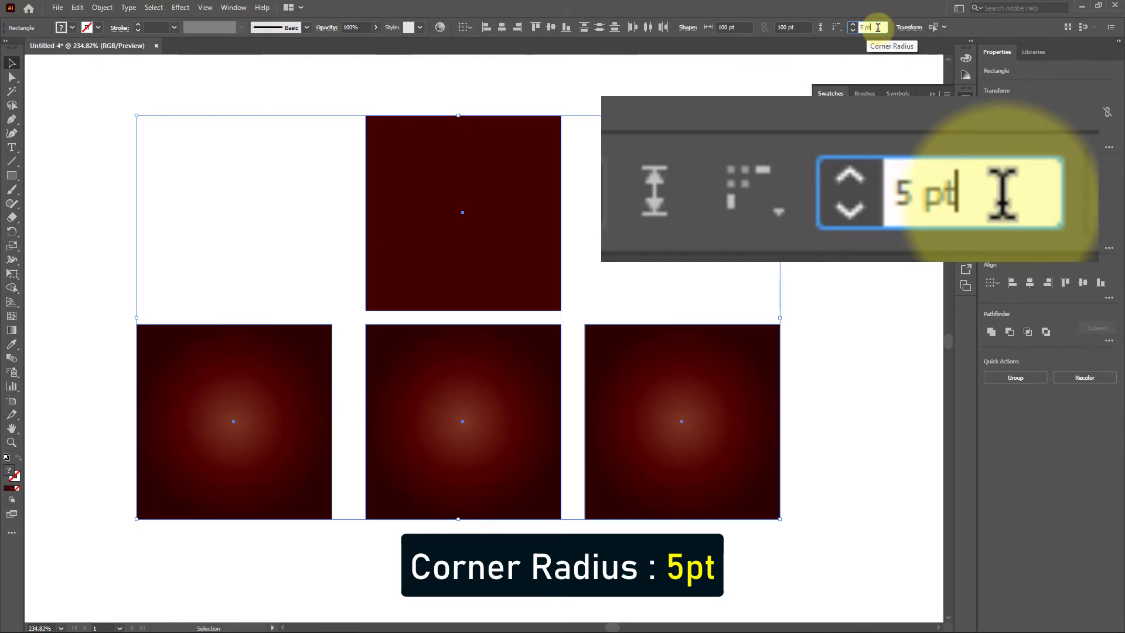
text(t)
key(Return)
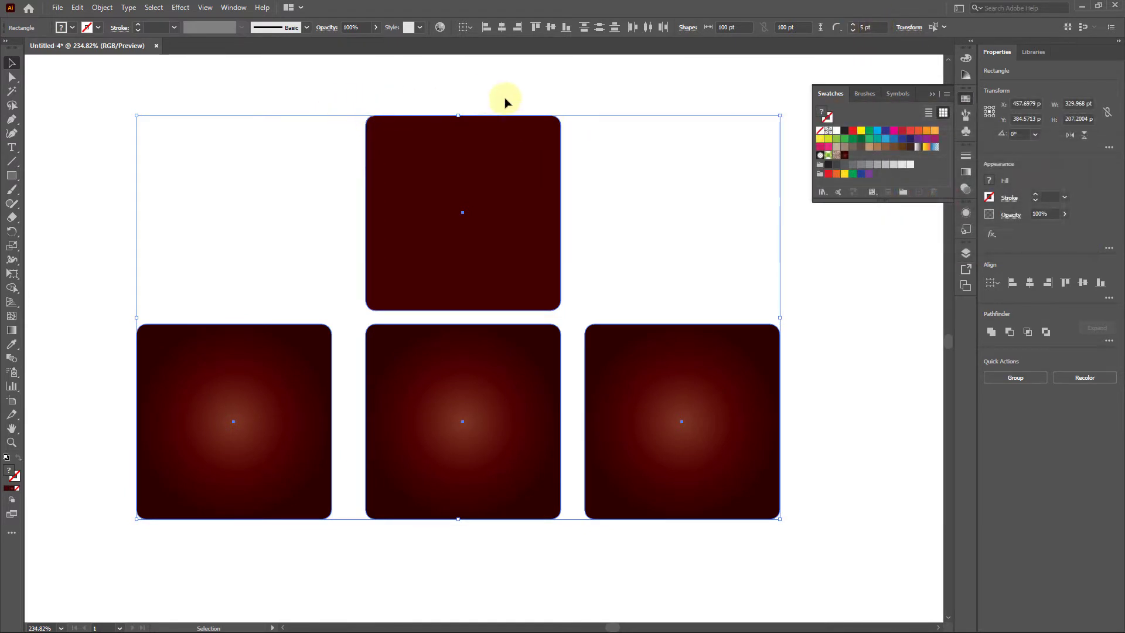
click(827, 293)
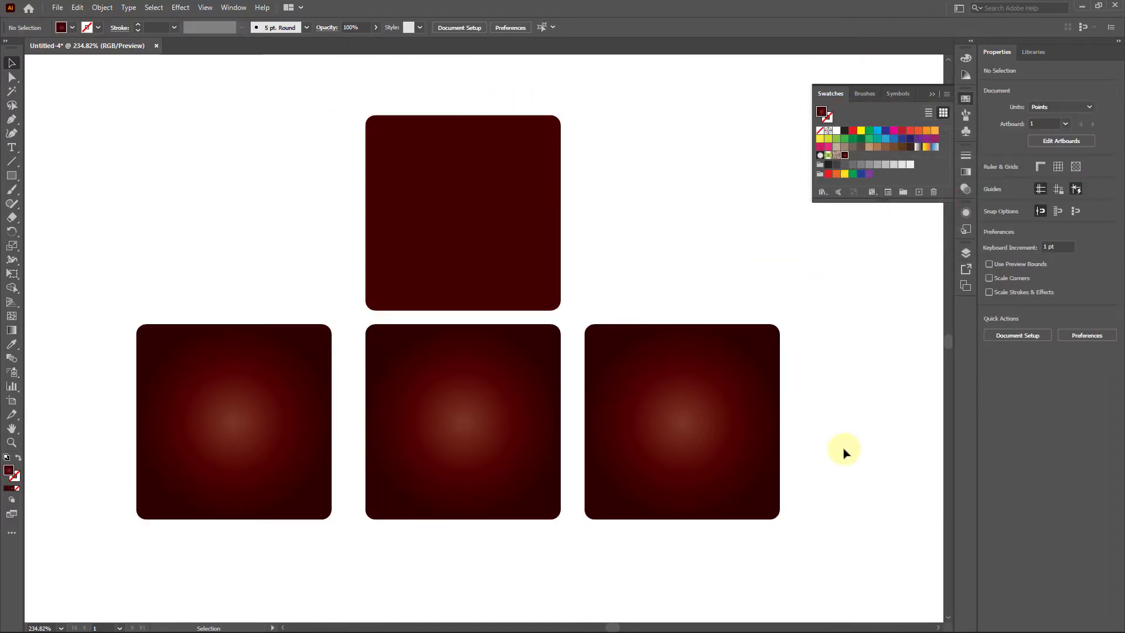
Create a 20 pt by 20 pt circle above the left square with the Ellipse tool
click(12, 177)
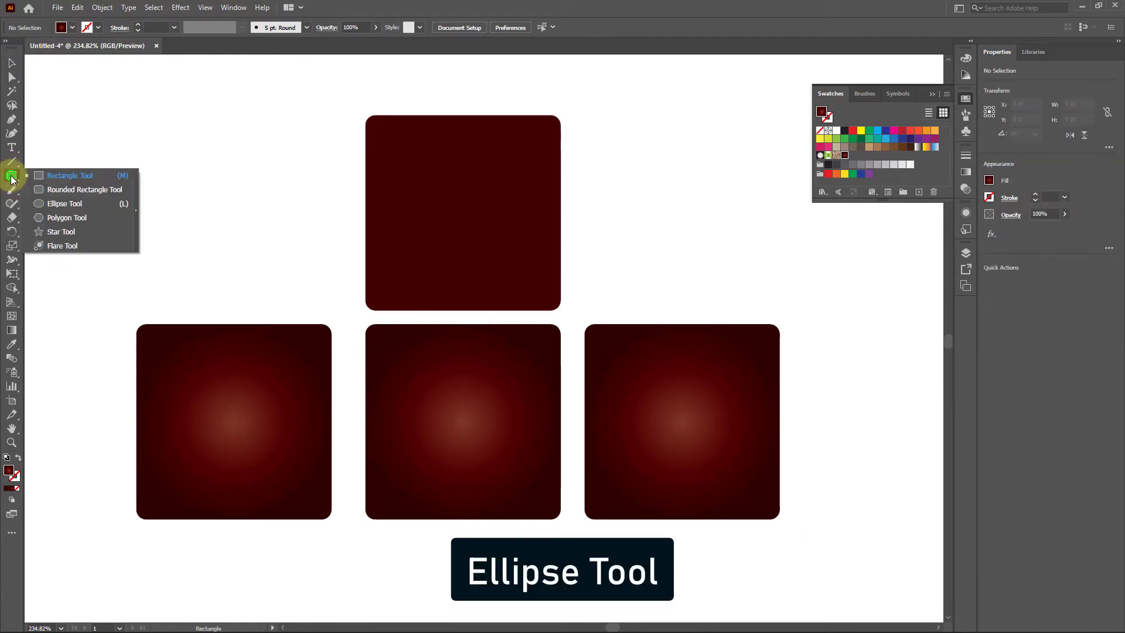
drag(14, 179, 59, 205)
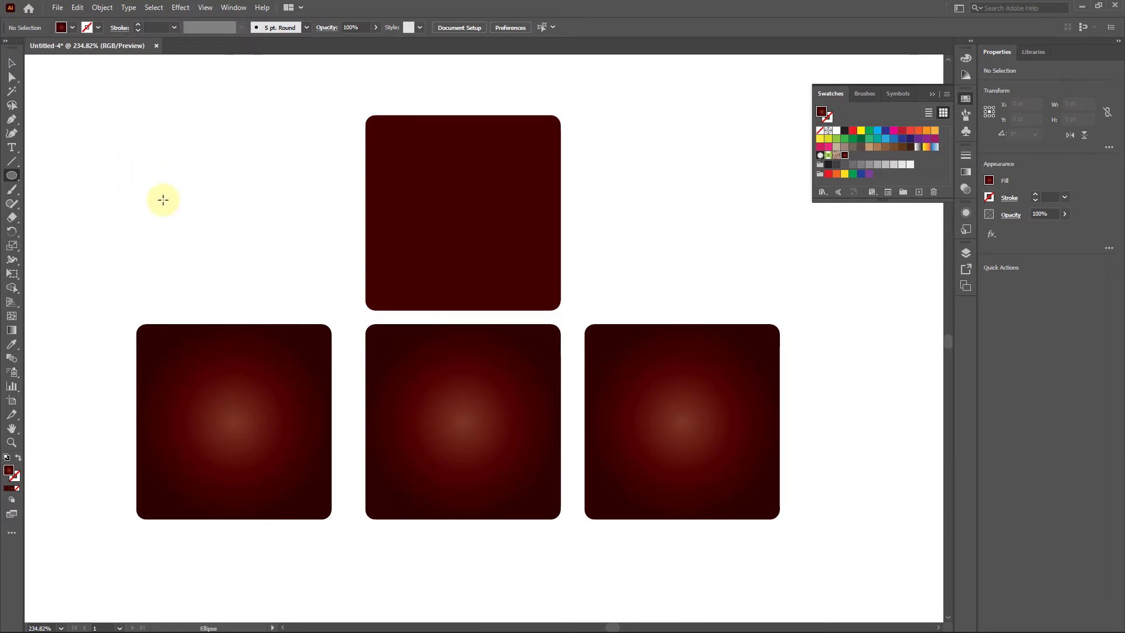
click(163, 199)
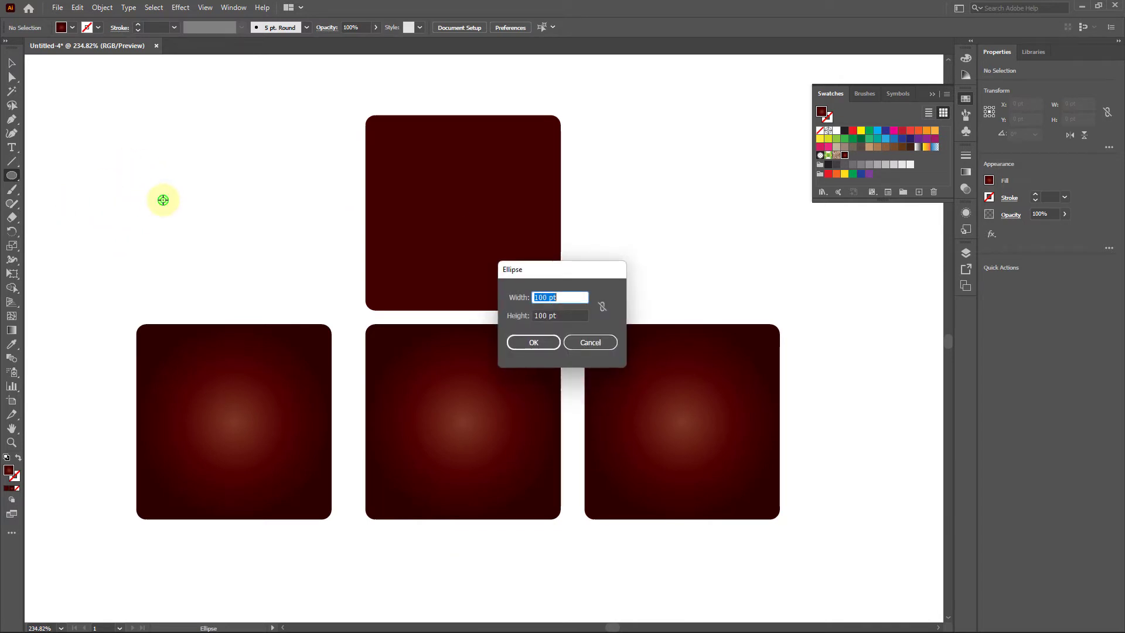
click(571, 297)
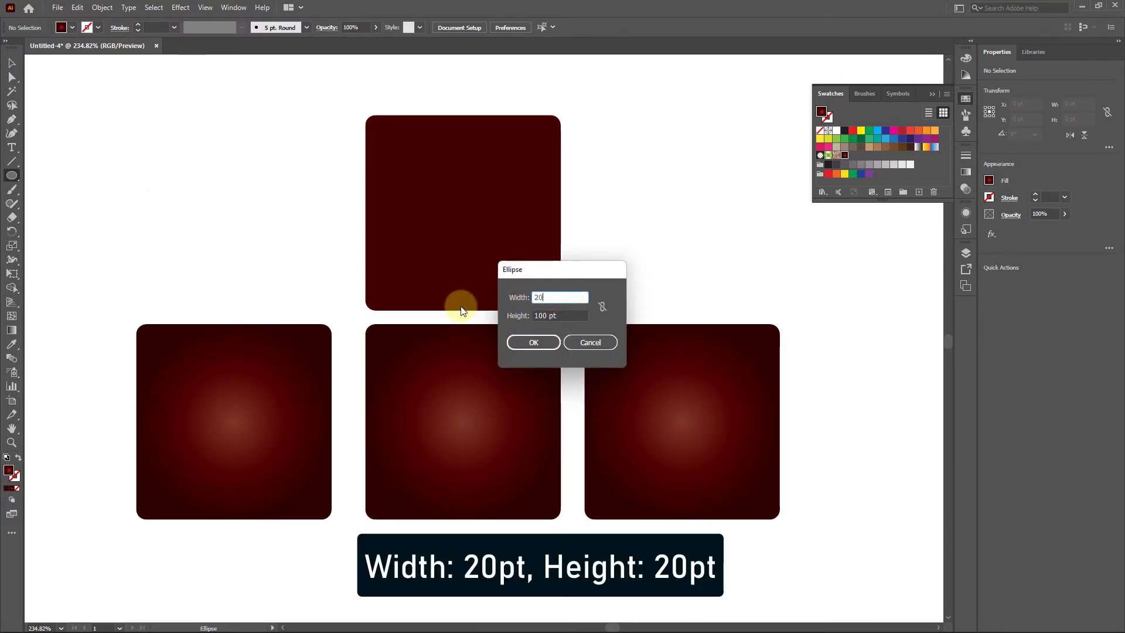
key(Tab)
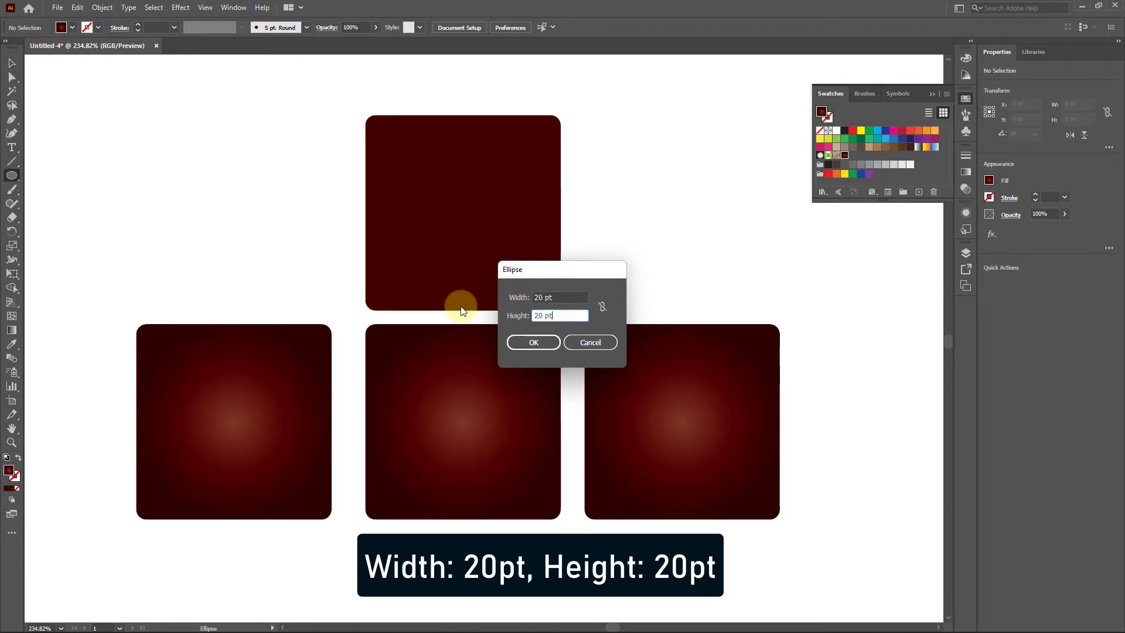
click(542, 343)
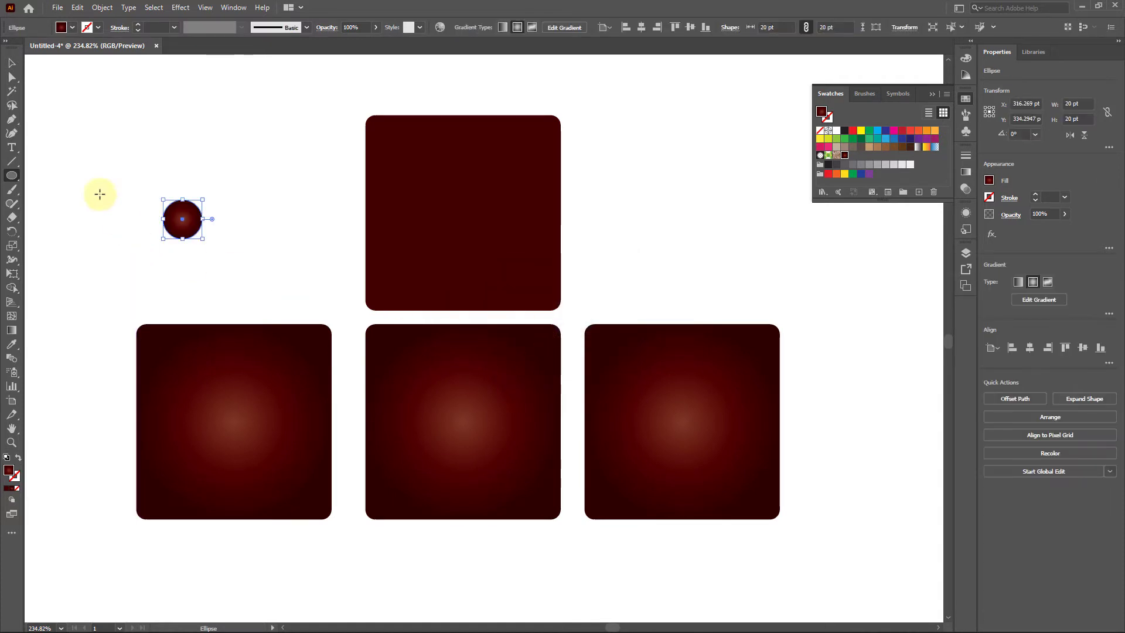
Move the small circle into the upper-left part of the left square and fill it with white
click(11, 62)
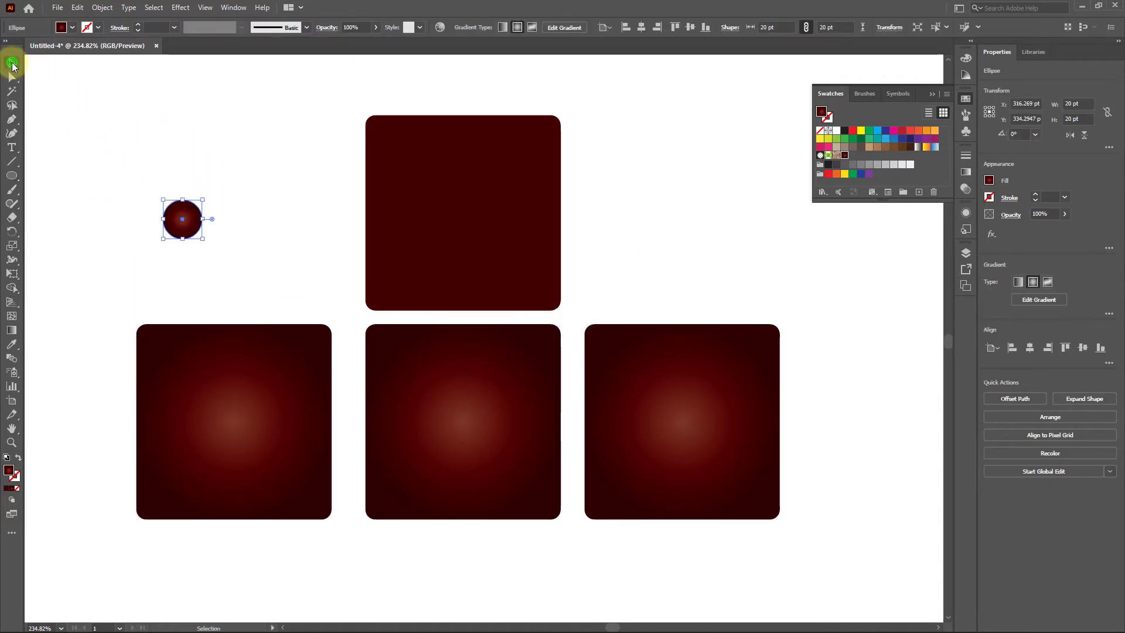
drag(186, 225, 184, 375)
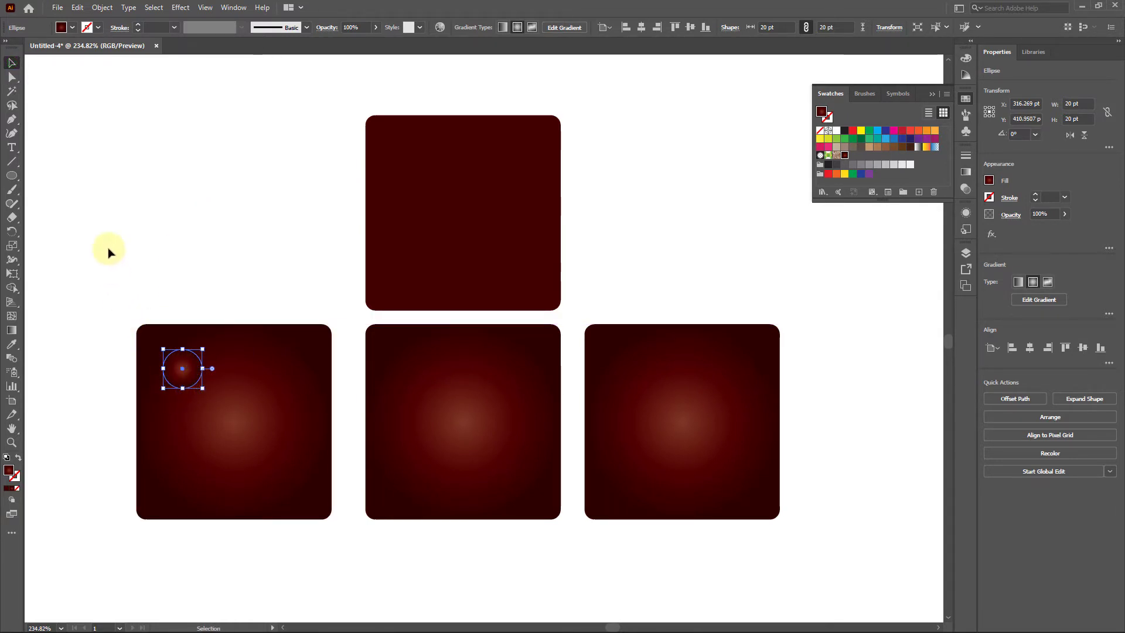
click(74, 28)
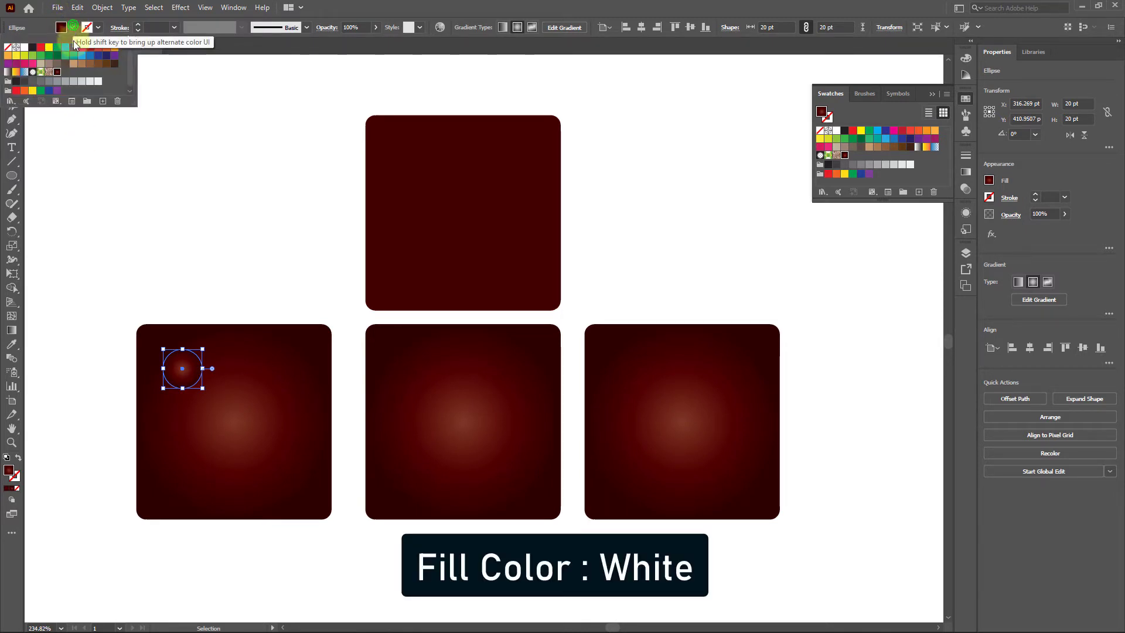
click(26, 48)
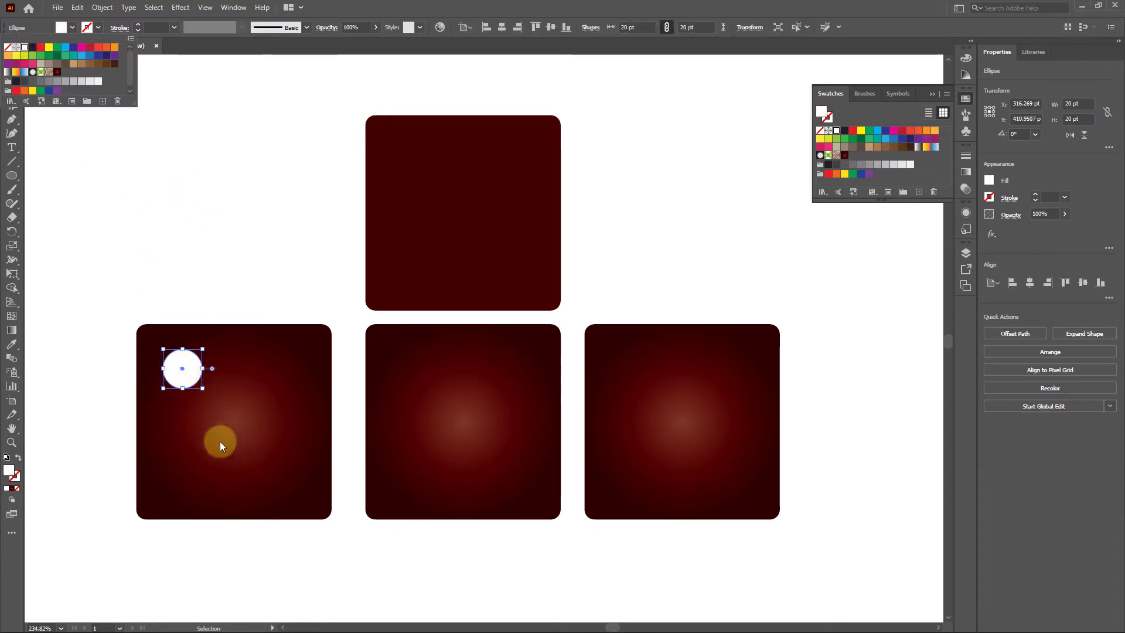
Nudge the white circle toward the corner, copy it to the left square's center and other three corners, and lower the center dot slightly
drag(203, 421, 322, 417)
drag(238, 450, 246, 362)
drag(188, 245, 177, 241)
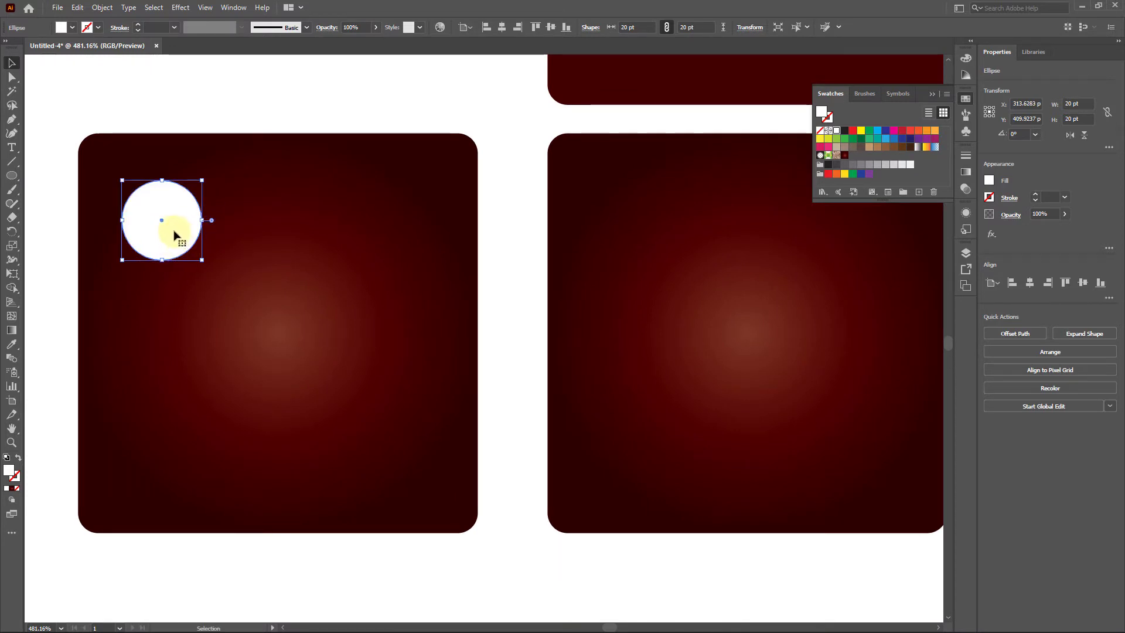
drag(174, 235, 403, 472)
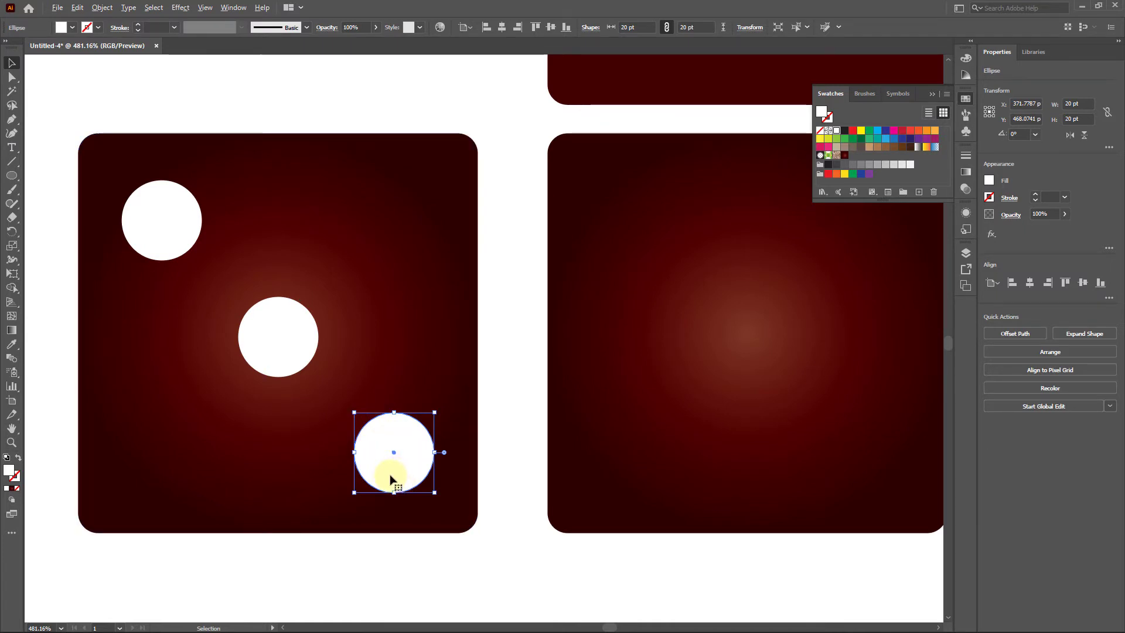
drag(391, 479, 131, 443)
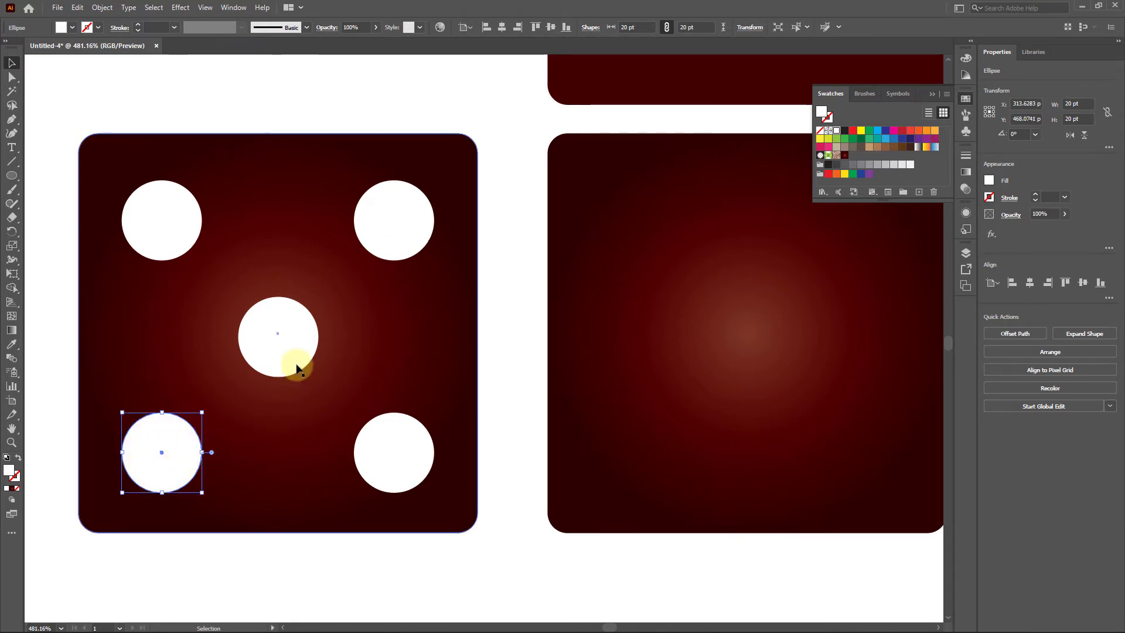
click(294, 347)
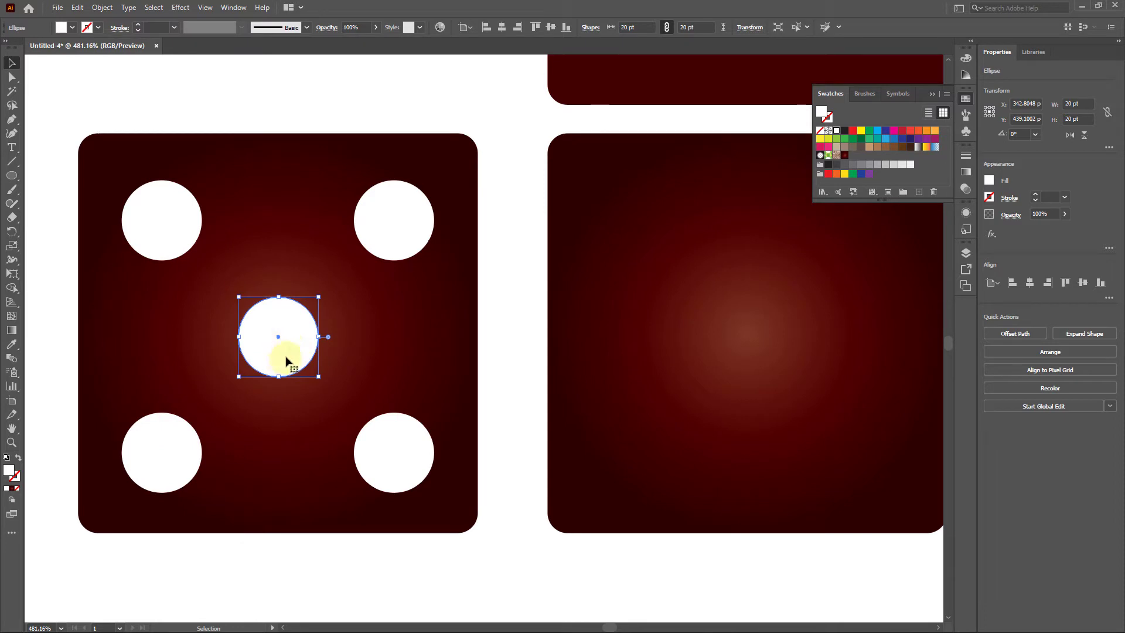
drag(287, 360, 287, 366)
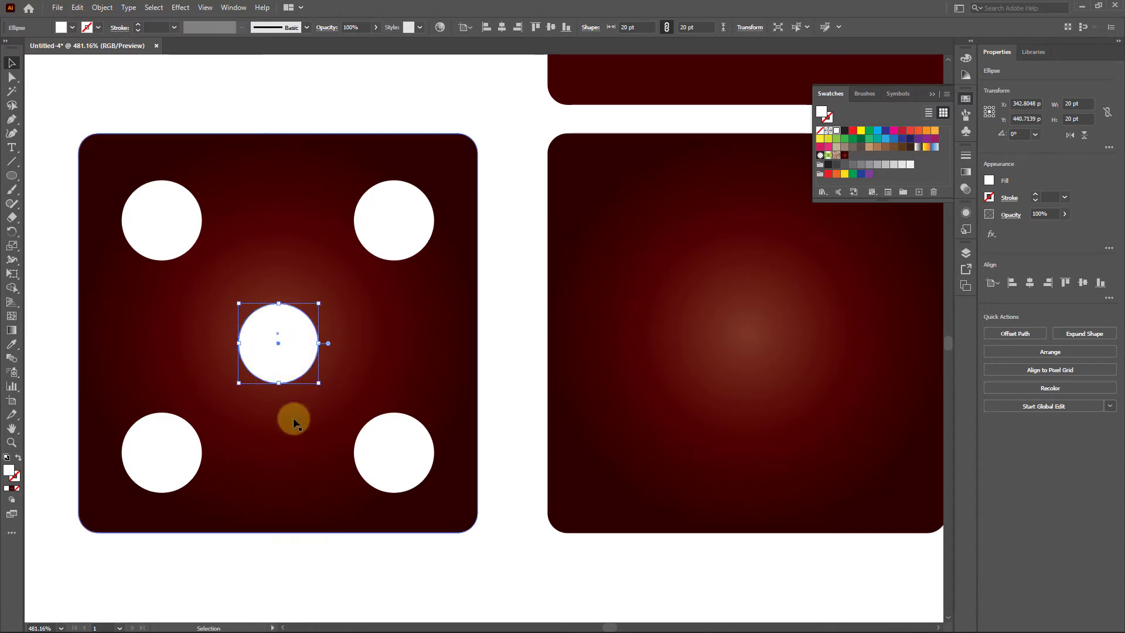
Select all five white dots on the left square and duplicate them horizontally onto the middle square
click(173, 463)
shift+click(278, 352)
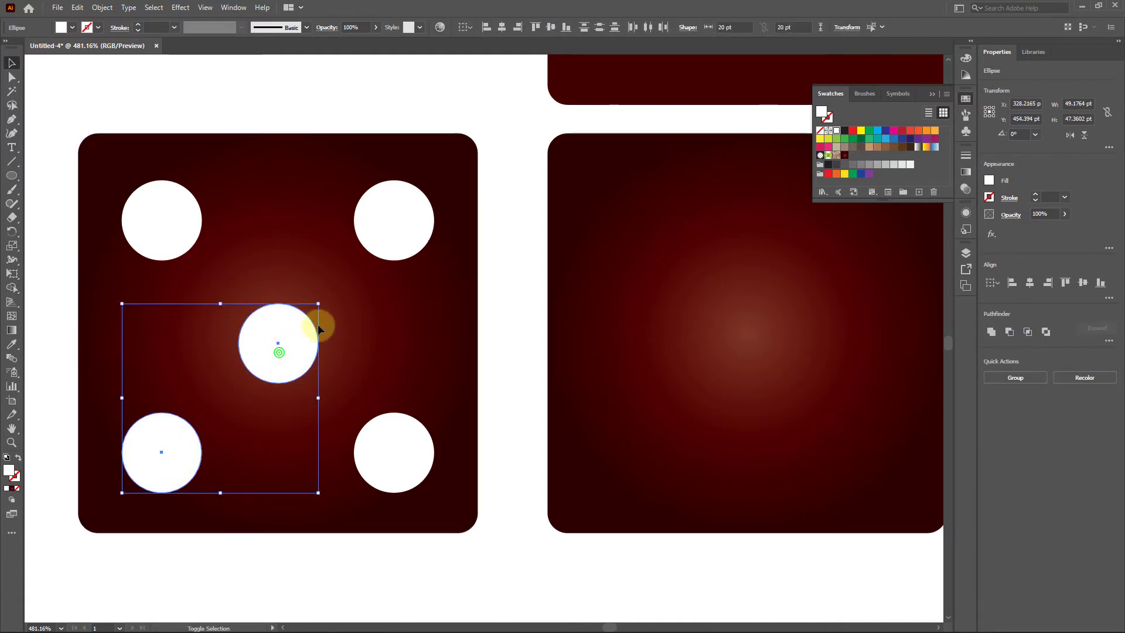
shift+click(394, 238)
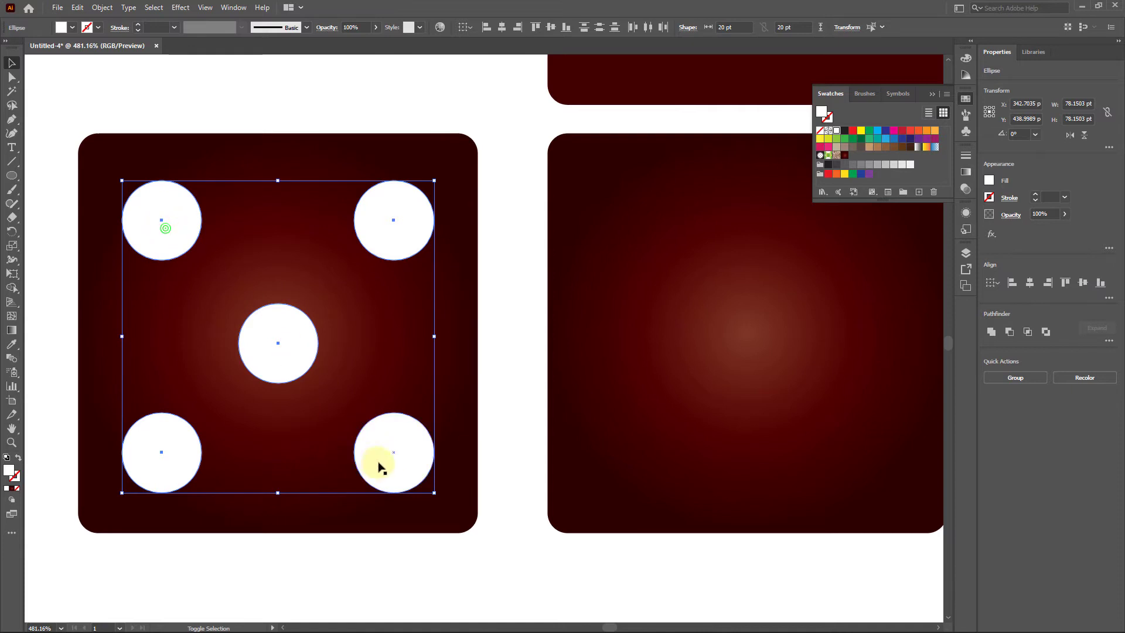
shift+click(392, 458)
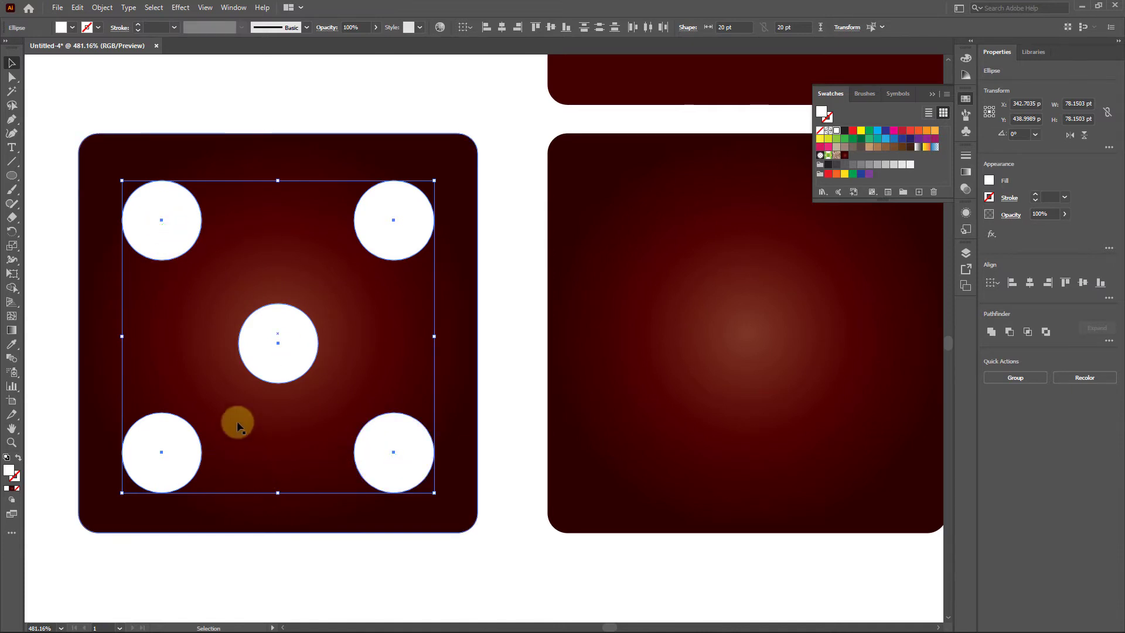
drag(349, 372, 317, 370)
drag(515, 380, 440, 385)
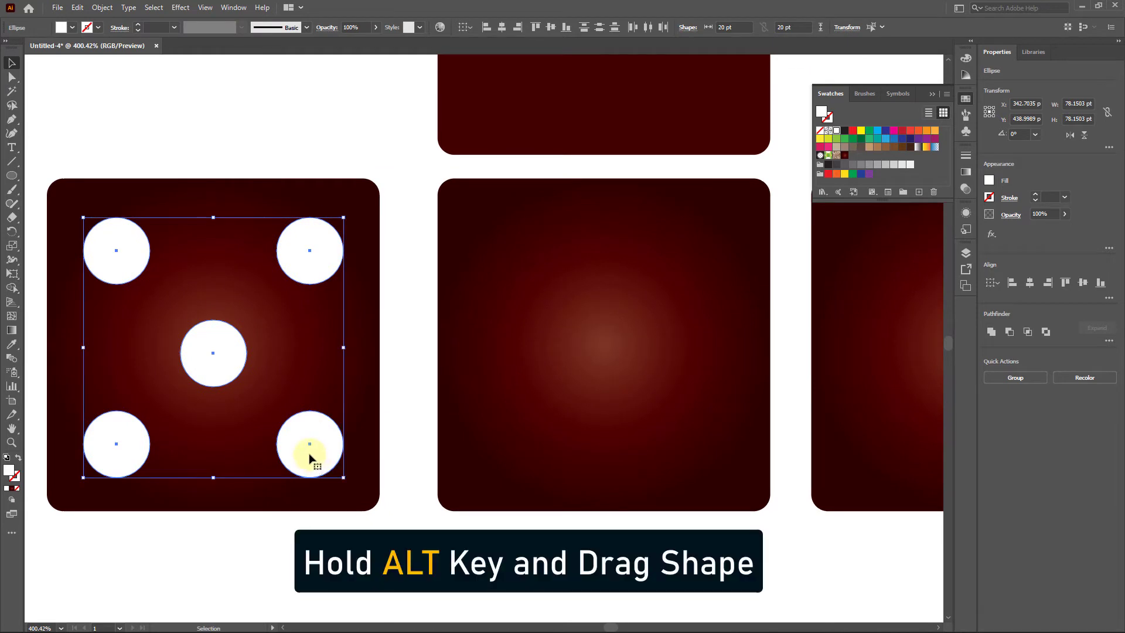
drag(308, 458, 707, 449)
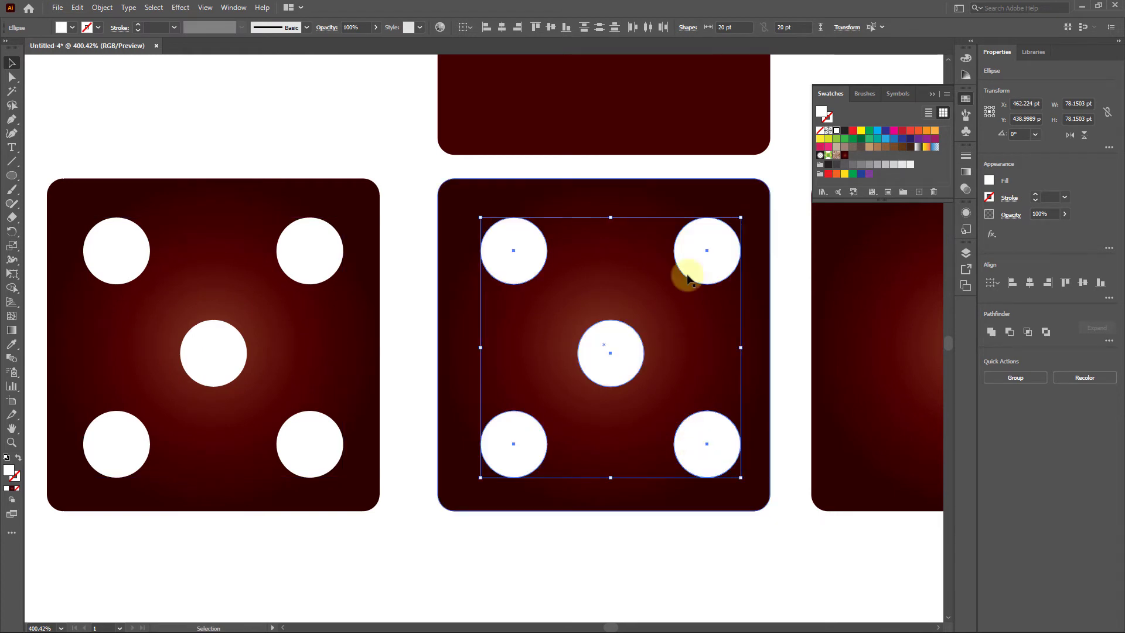
Delete the upper-right and lower-left white dots from the middle square, keeping the diagonal of three
click(626, 280)
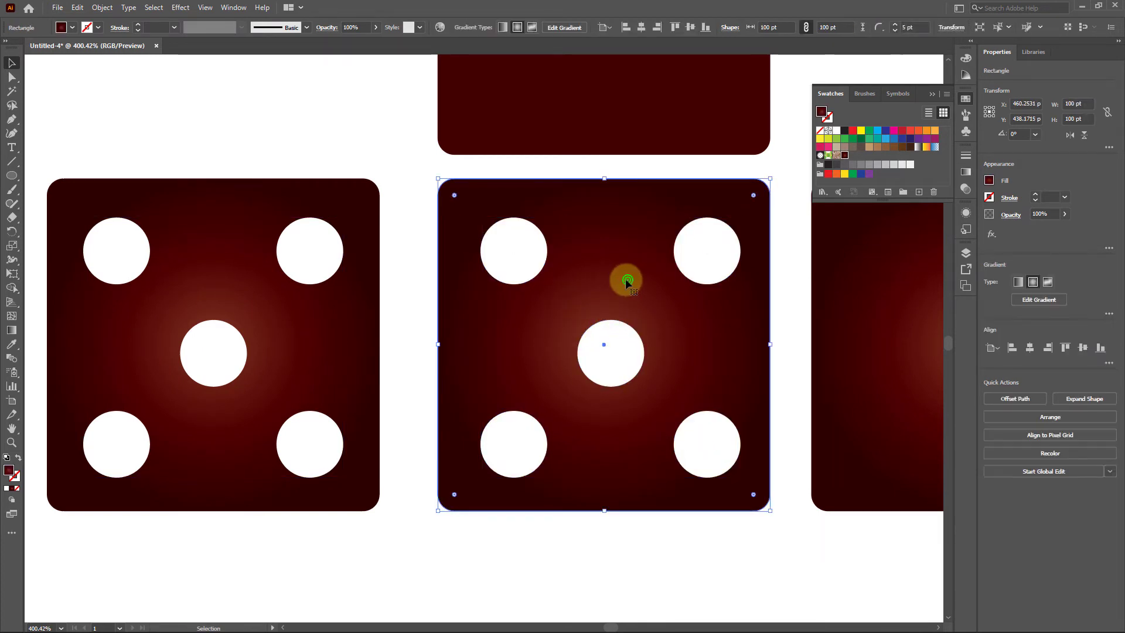
click(707, 255)
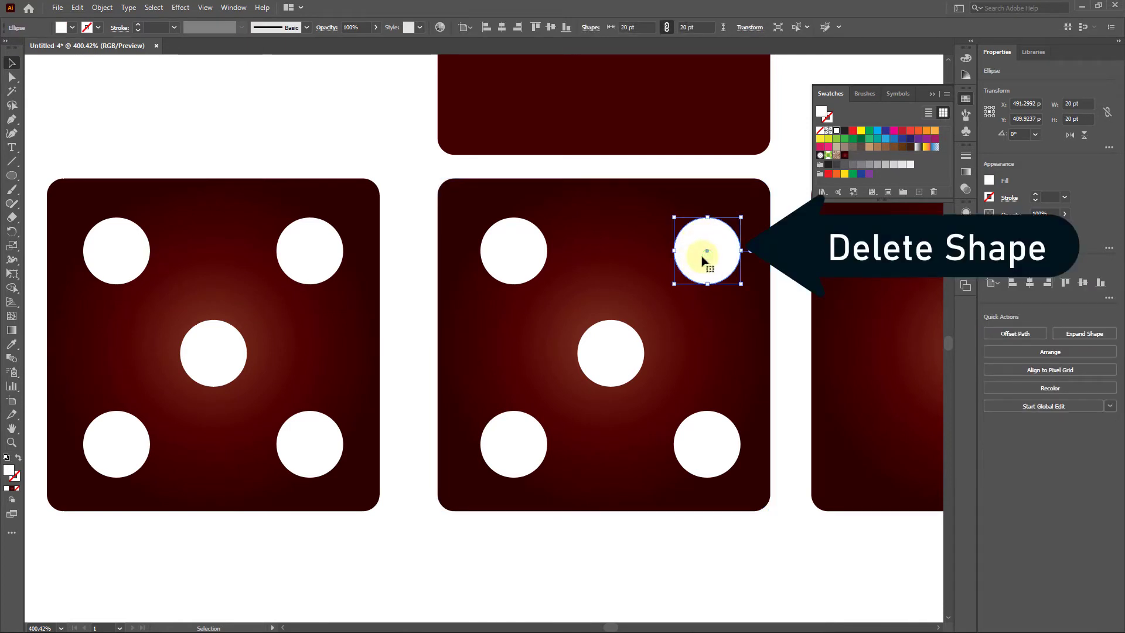
key(Delete)
click(512, 449)
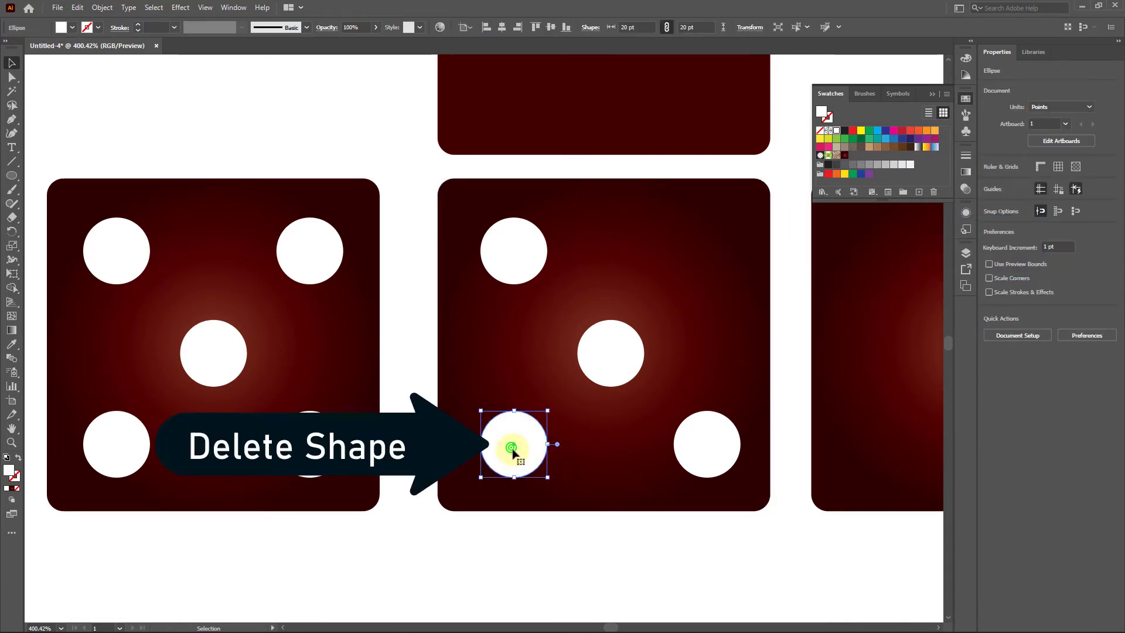
key(Delete)
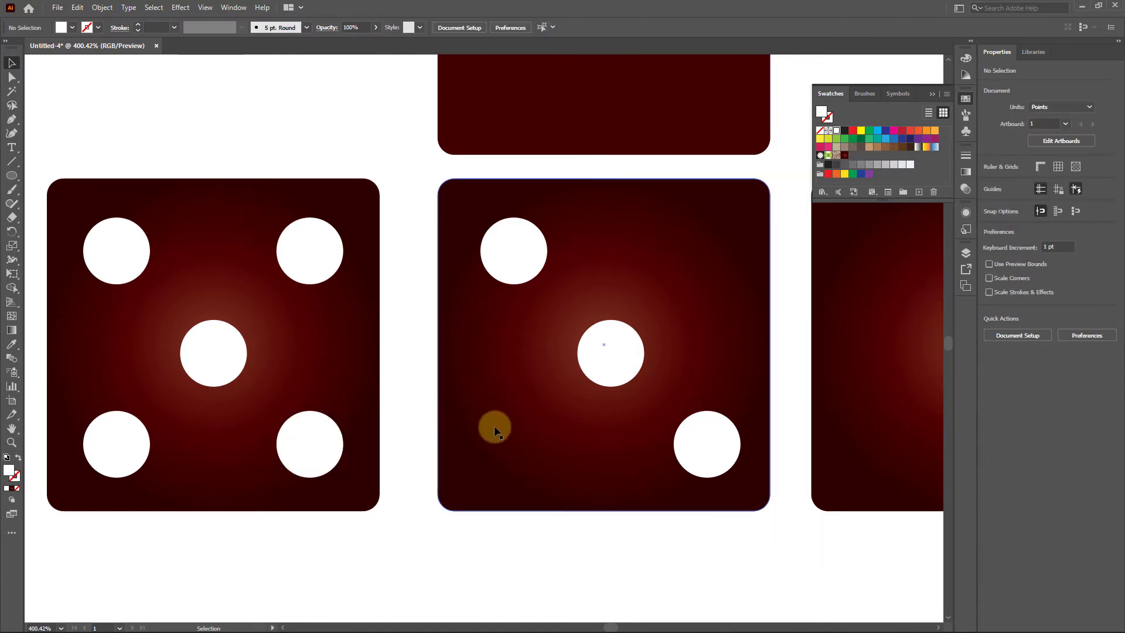
Copy the middle square's center dot horizontally onto the center of the right square, then deselect it
key(space)
drag(733, 389, 374, 397)
click(243, 374)
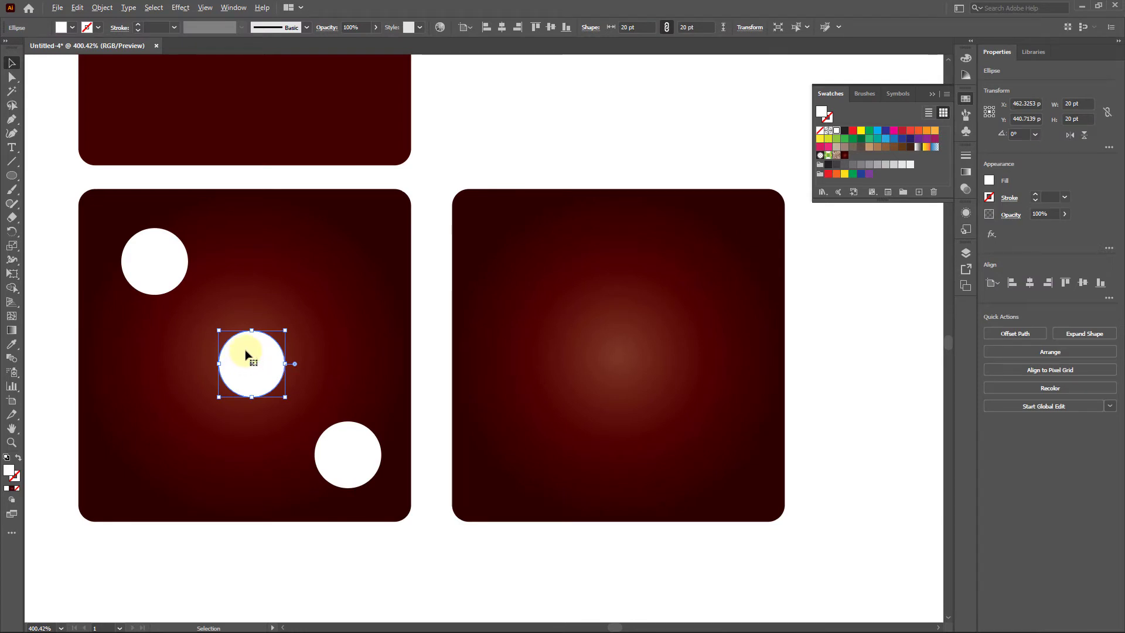
drag(246, 354, 625, 359)
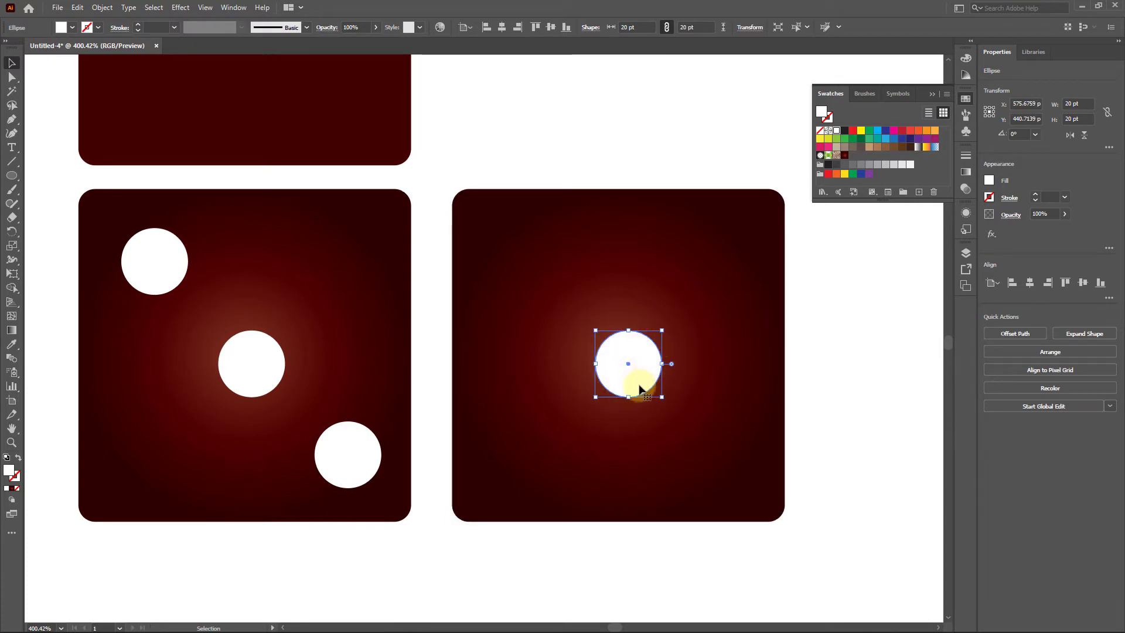
drag(641, 364, 580, 365)
drag(379, 397, 511, 468)
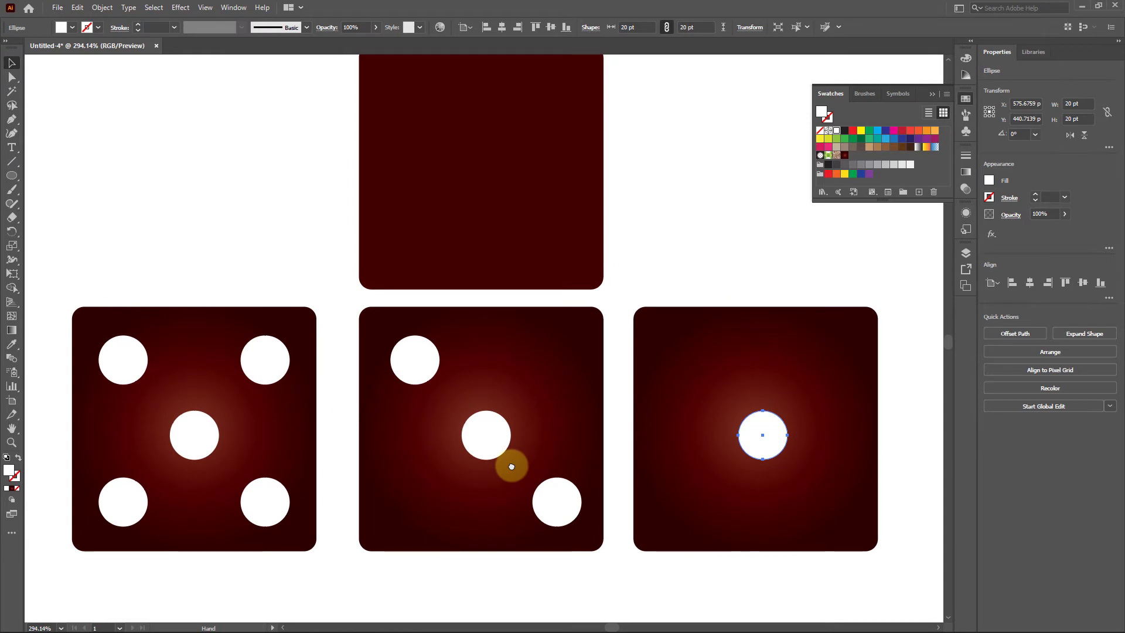
click(701, 271)
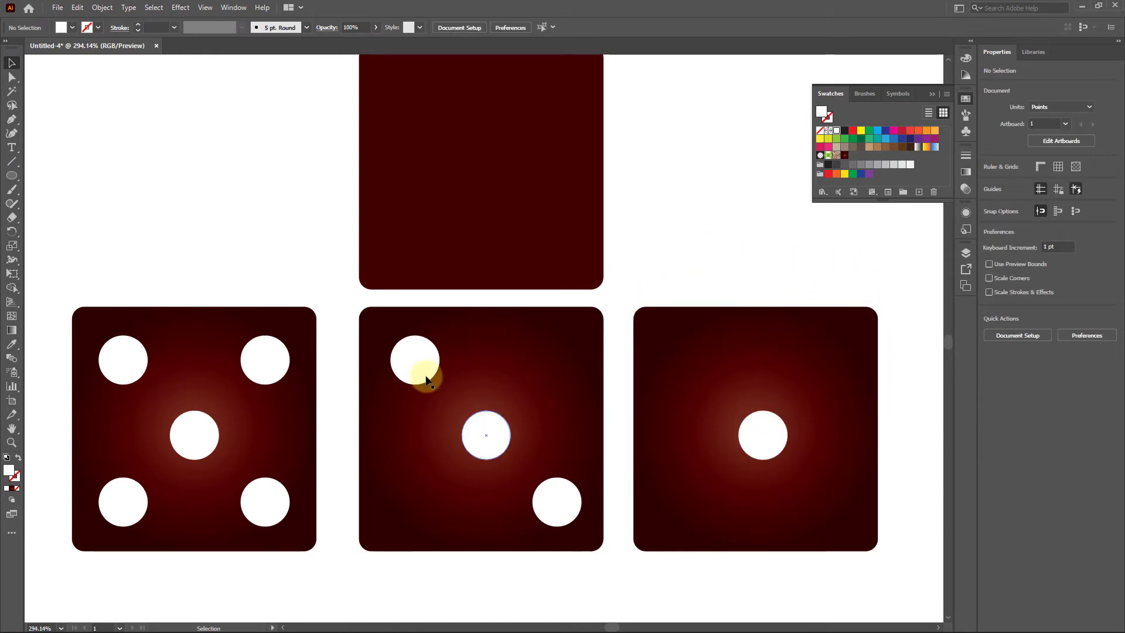
Save the right square and its single dot as a Movie Clip dynamic symbol named 1 DOT
click(232, 13)
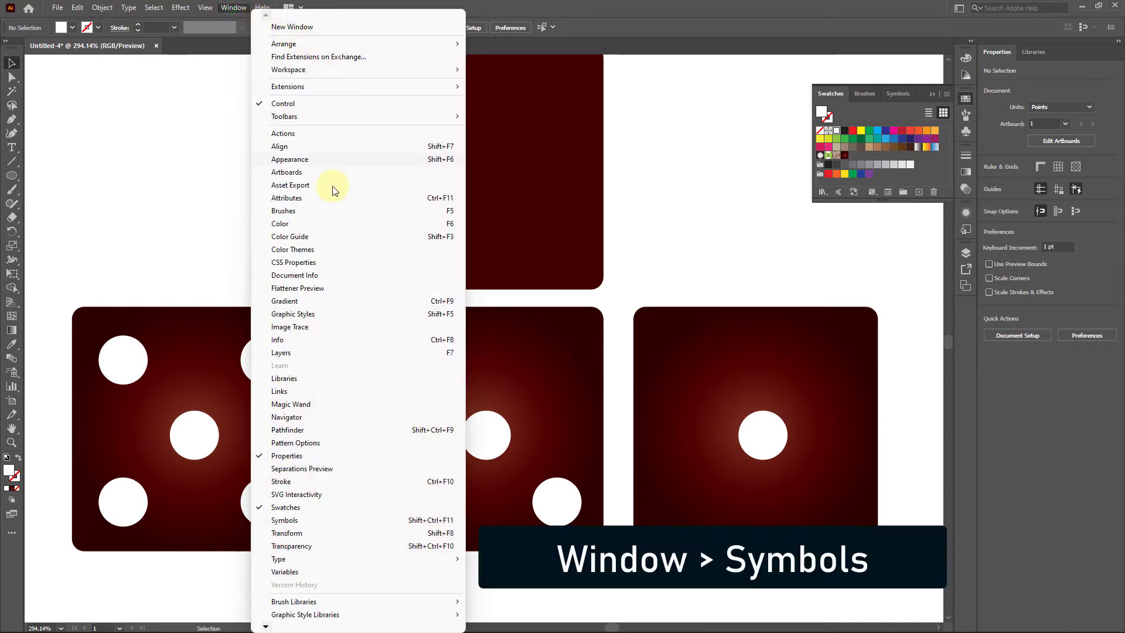
click(286, 521)
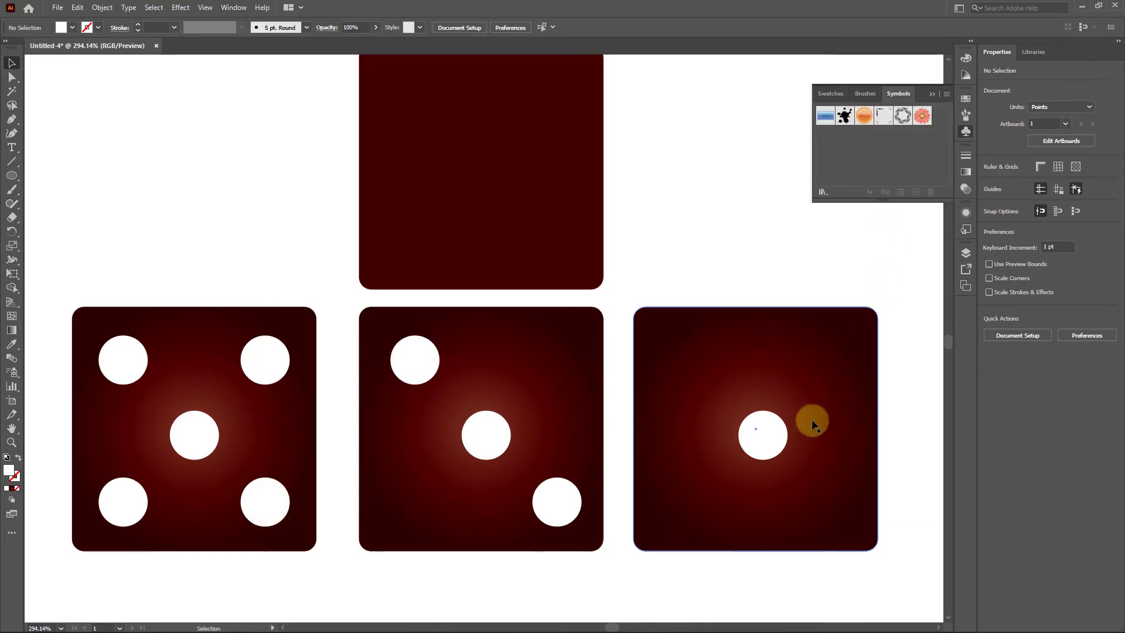
drag(812, 422, 629, 373)
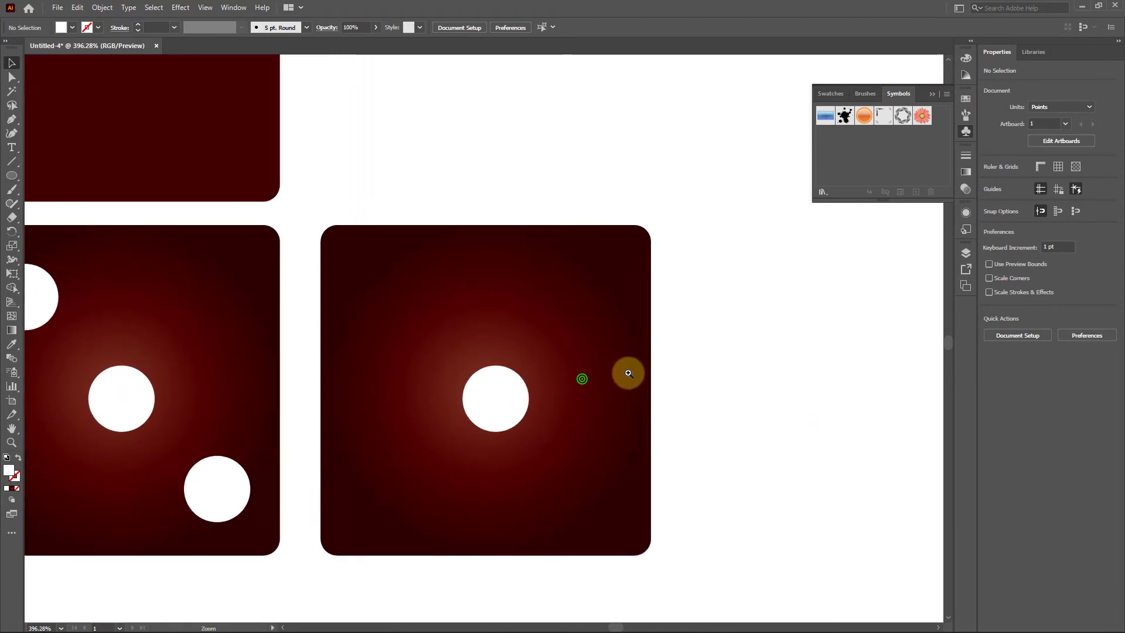
drag(596, 436, 534, 389)
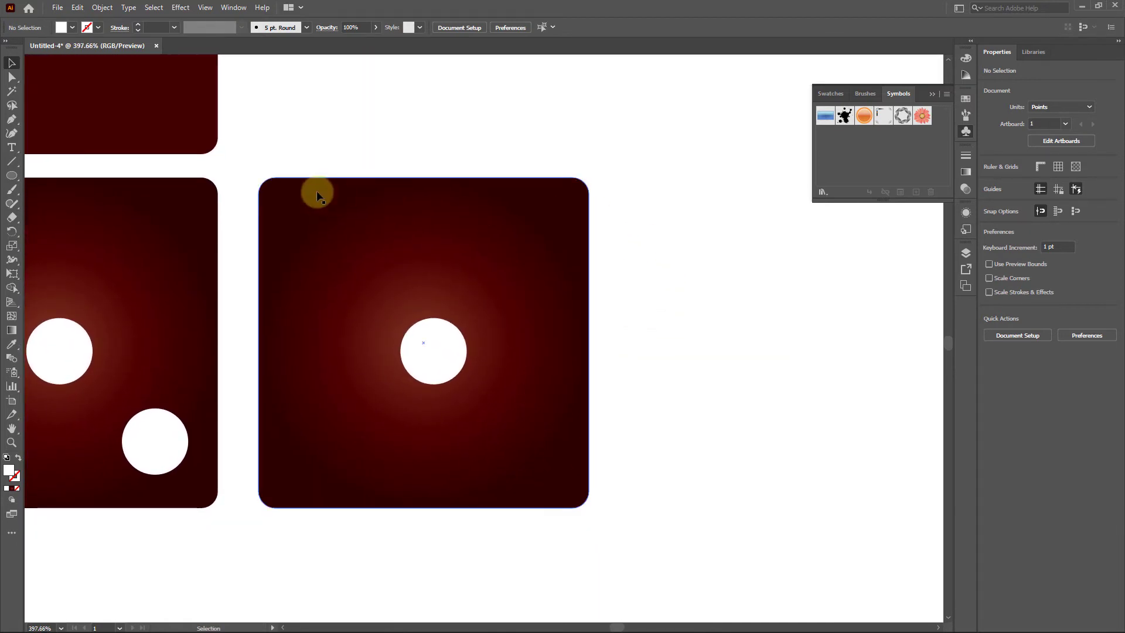
drag(248, 147, 628, 559)
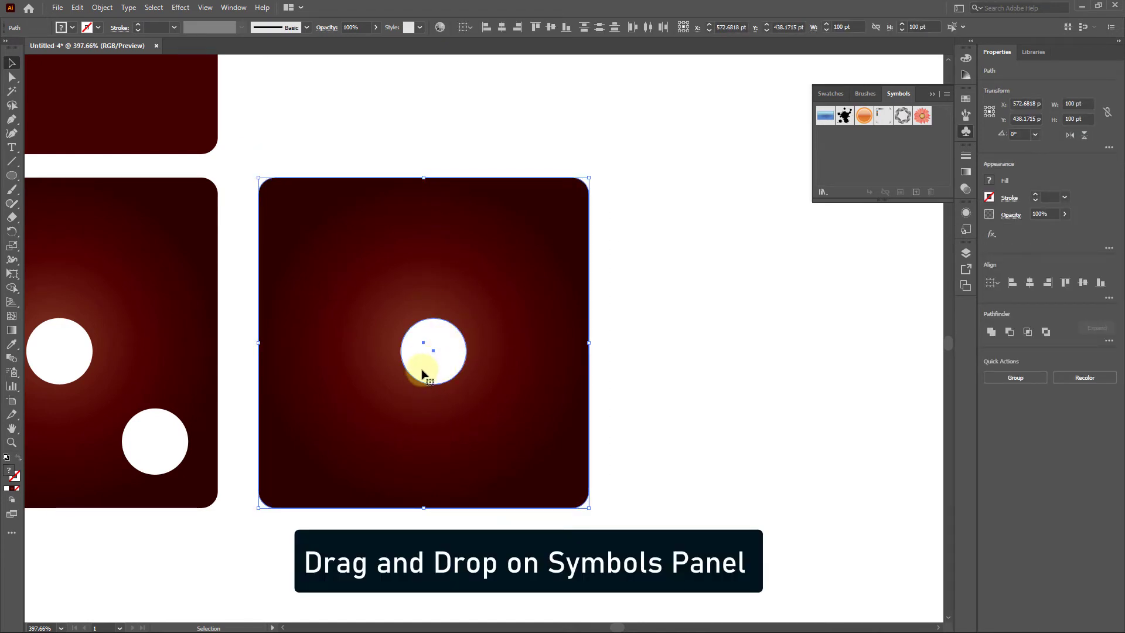
drag(422, 372, 874, 156)
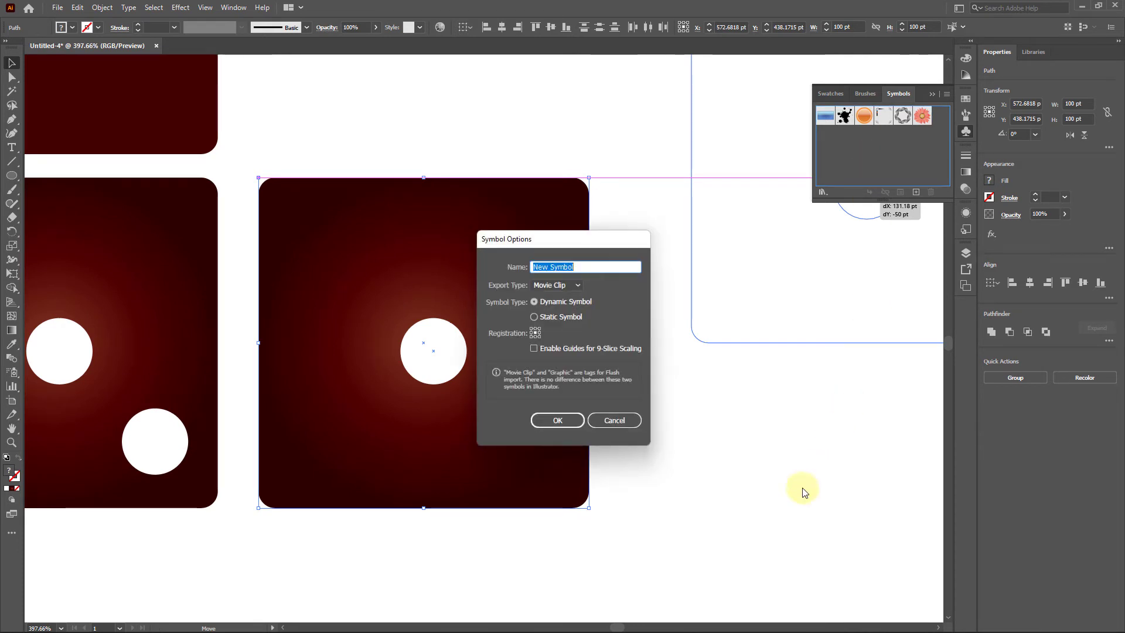
drag(583, 267, 520, 271)
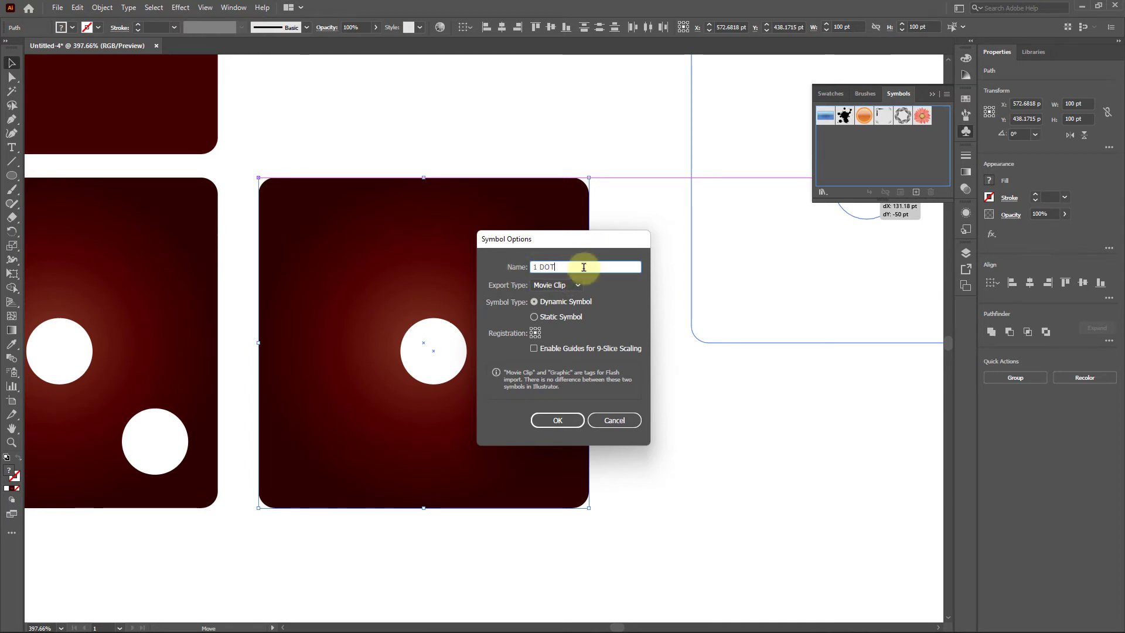
drag(584, 267, 499, 273)
click(538, 423)
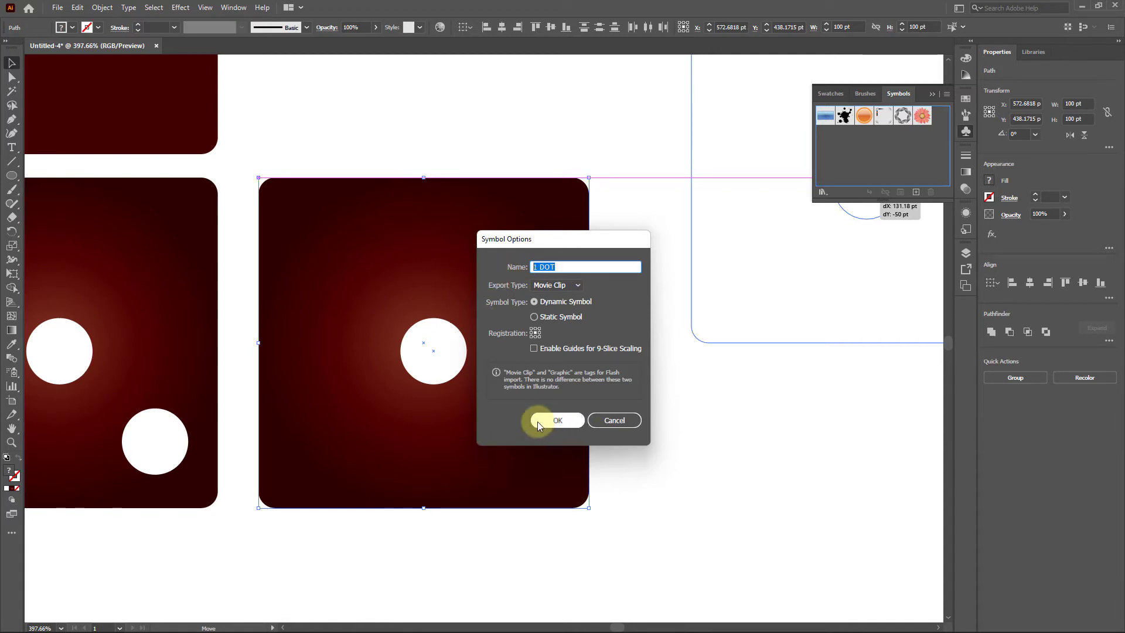
click(562, 421)
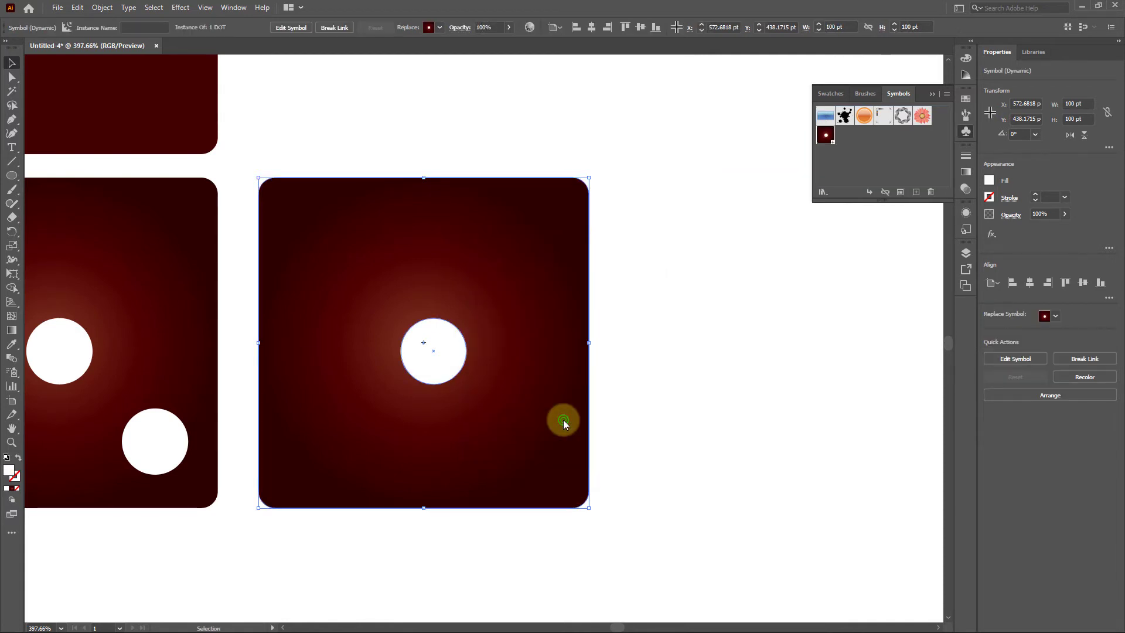
Save the middle square and its three diagonal dots as a dynamic symbol named 3 DOT
drag(385, 426, 750, 425)
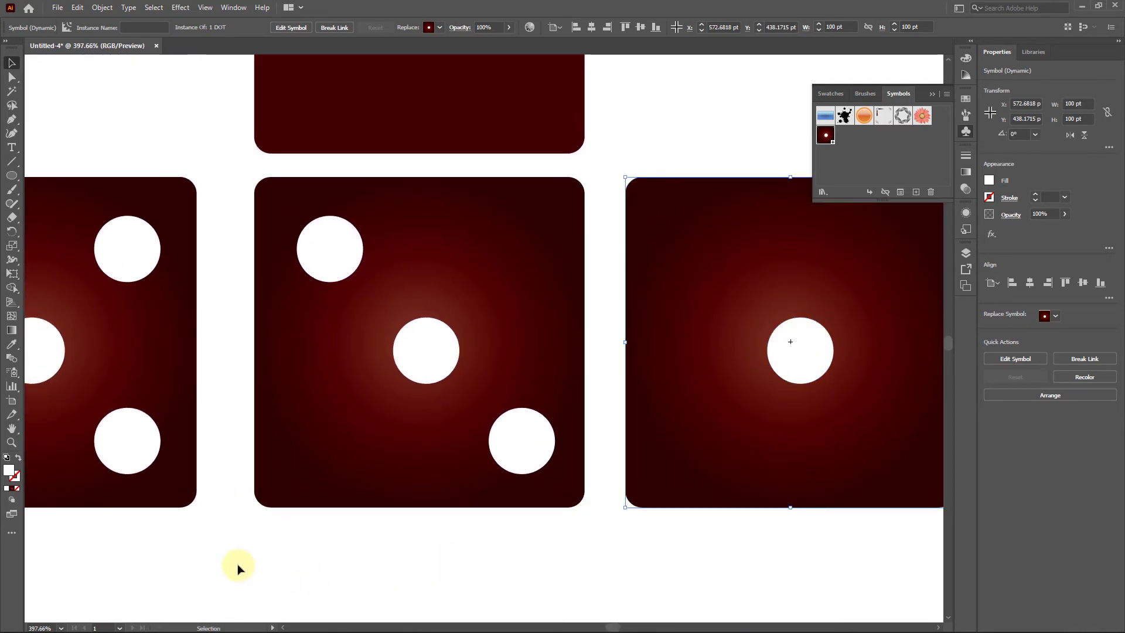
drag(224, 566, 603, 163)
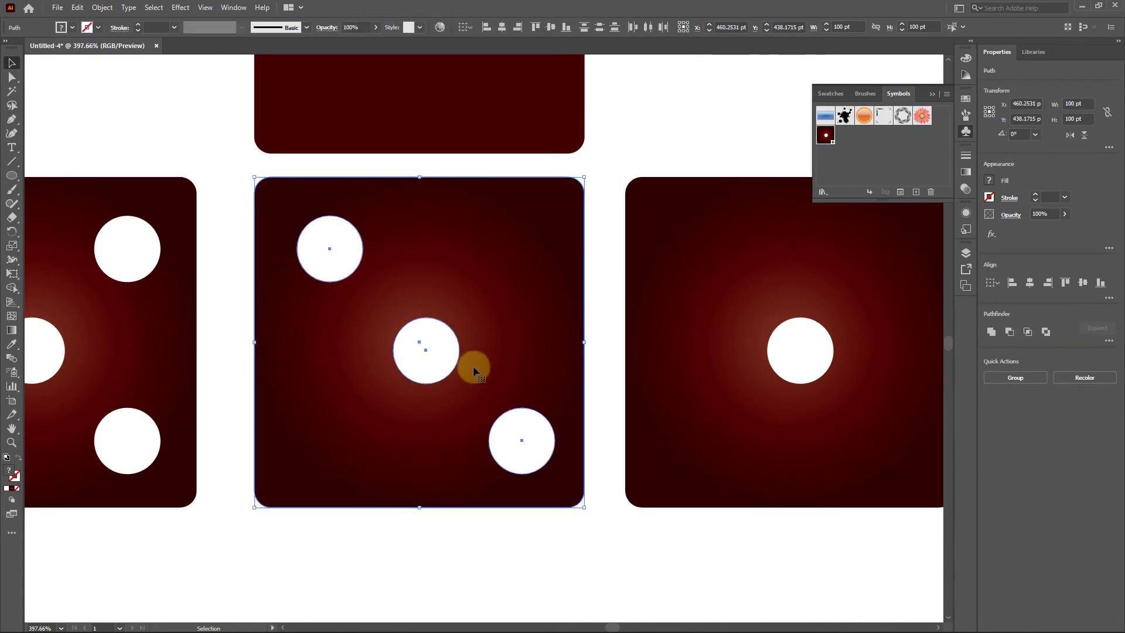
drag(332, 423, 852, 158)
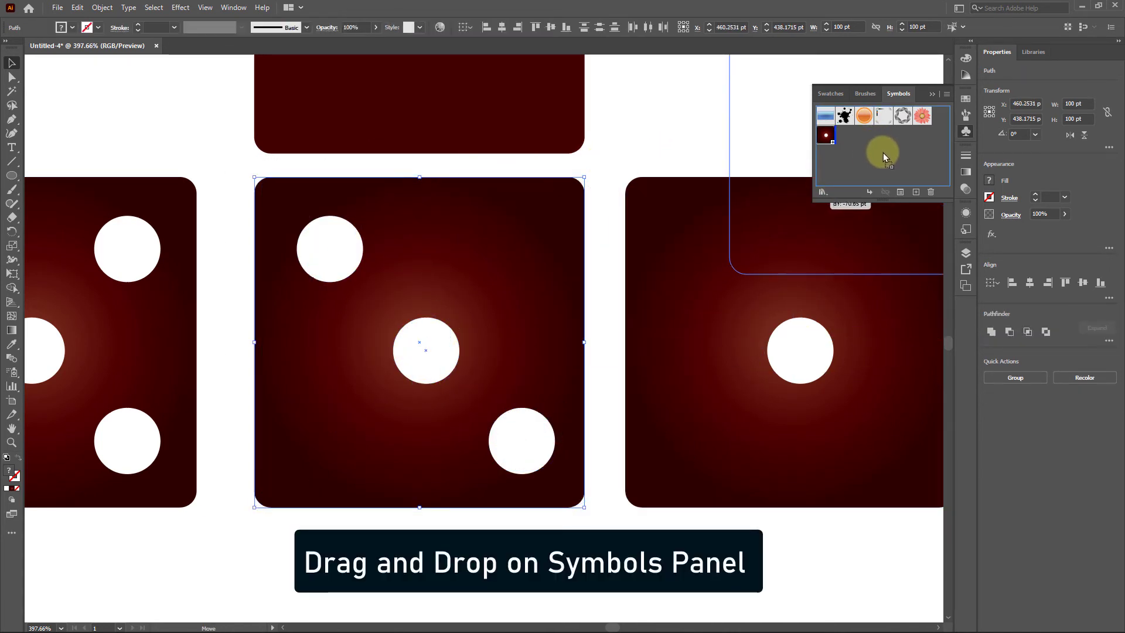
drag(881, 155, 881, 155)
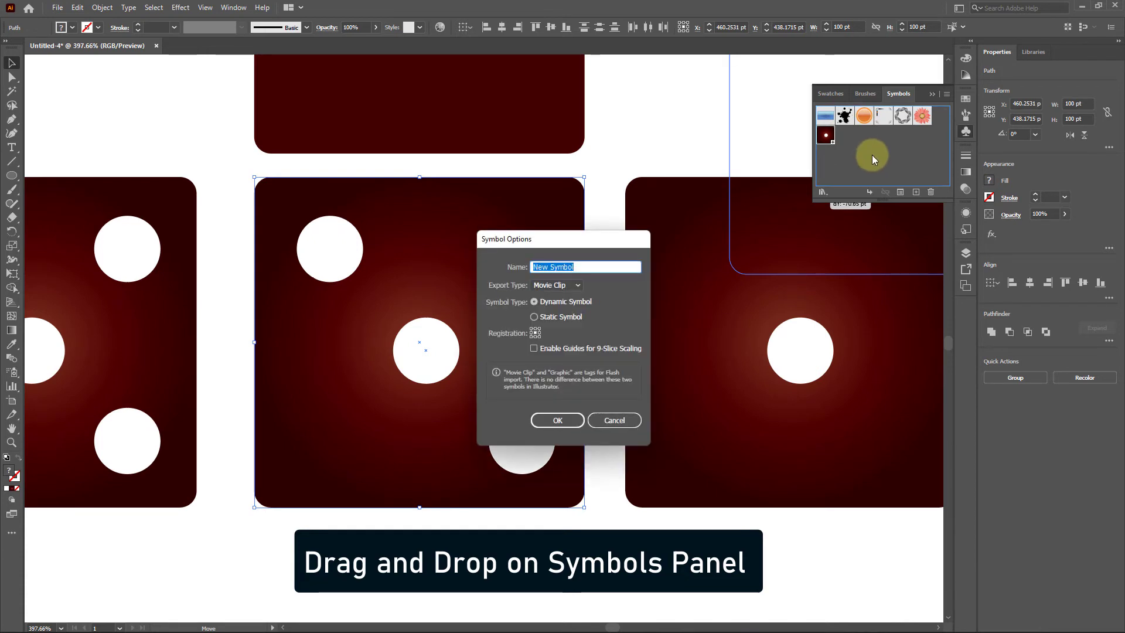
drag(591, 268, 504, 279)
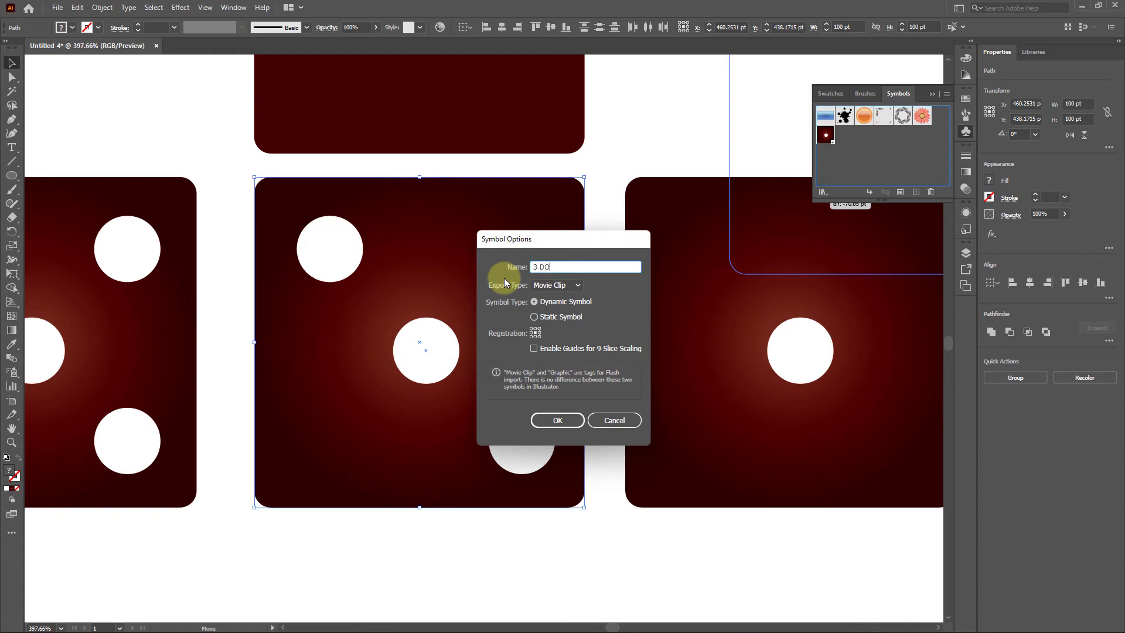
drag(571, 267, 508, 265)
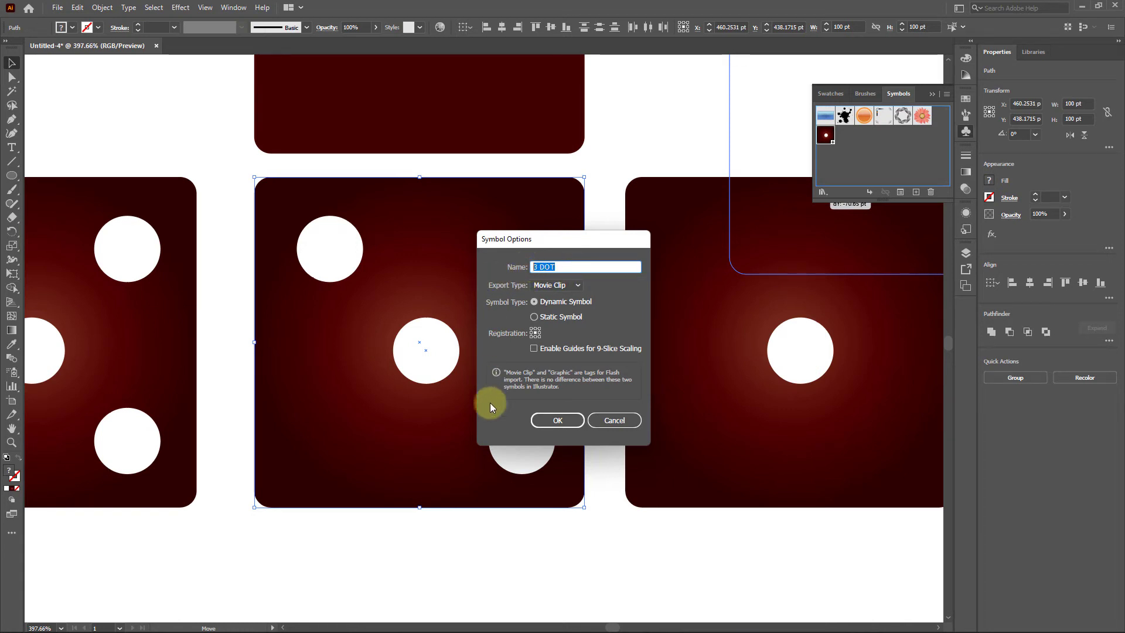
click(560, 422)
Save the left square and its five dots as a dynamic symbol named 5 DOT
drag(382, 462, 608, 439)
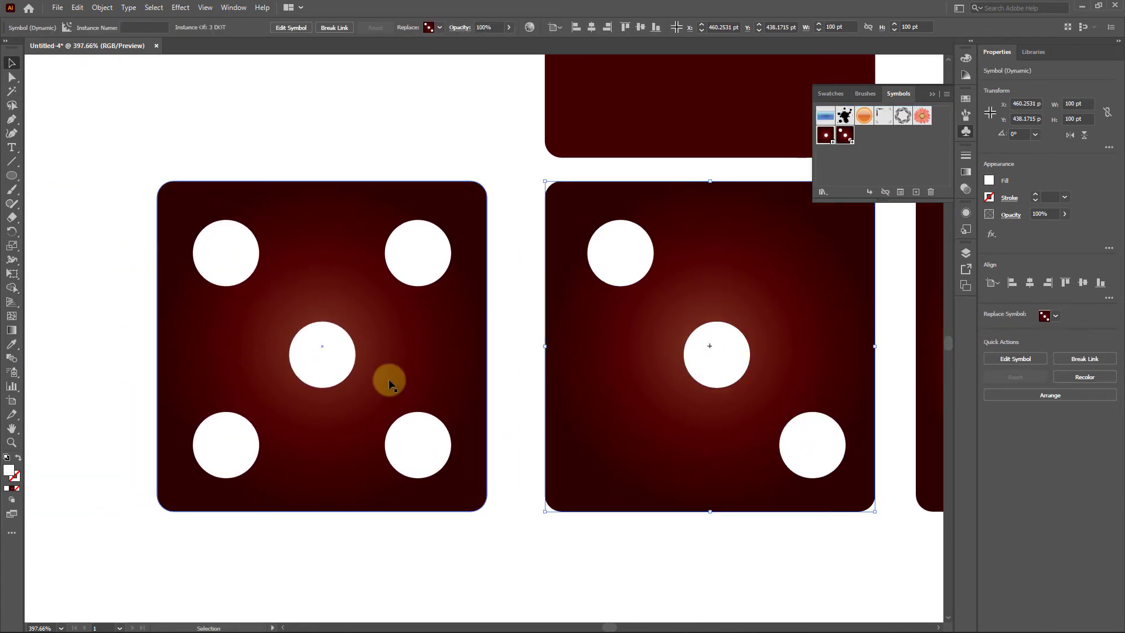
scroll(369, 366, up, 1)
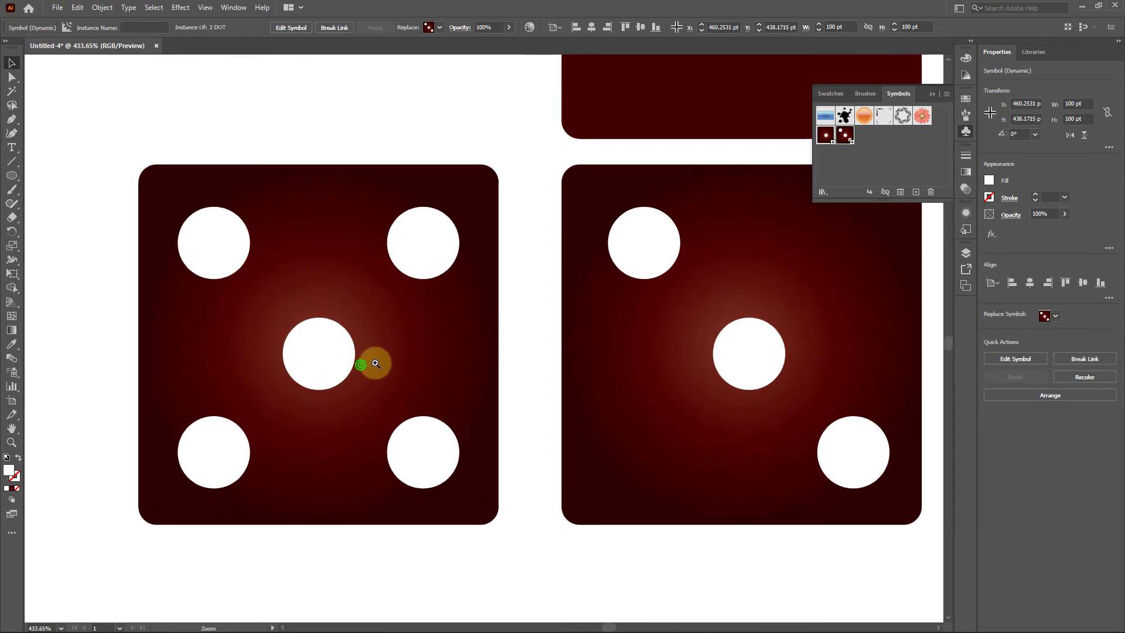
click(100, 98)
drag(61, 88, 527, 585)
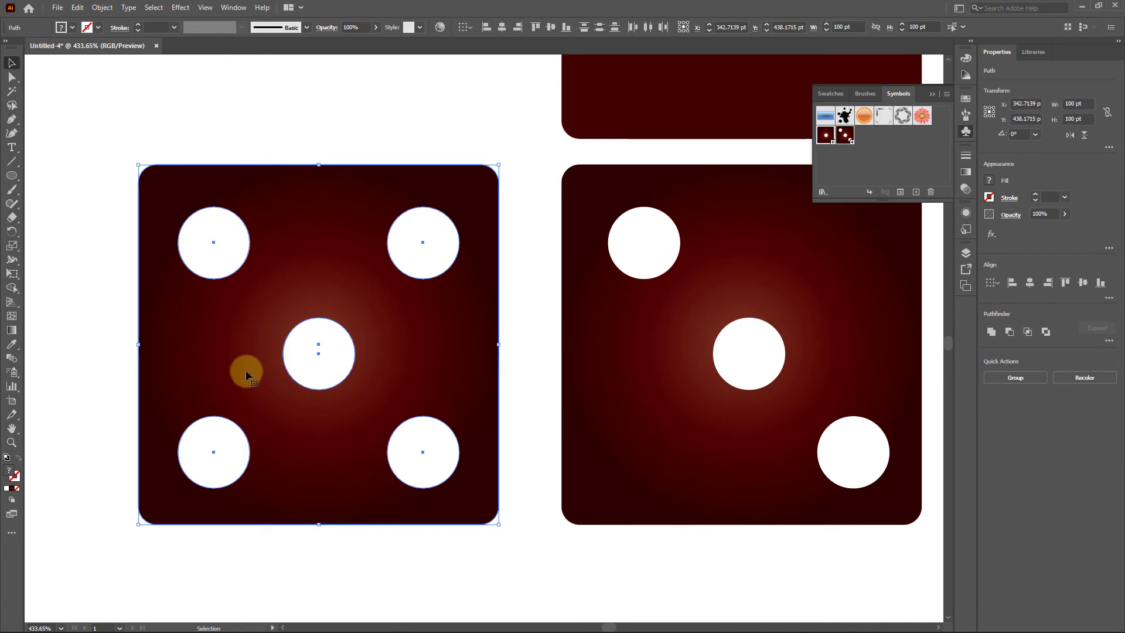
drag(246, 360, 884, 157)
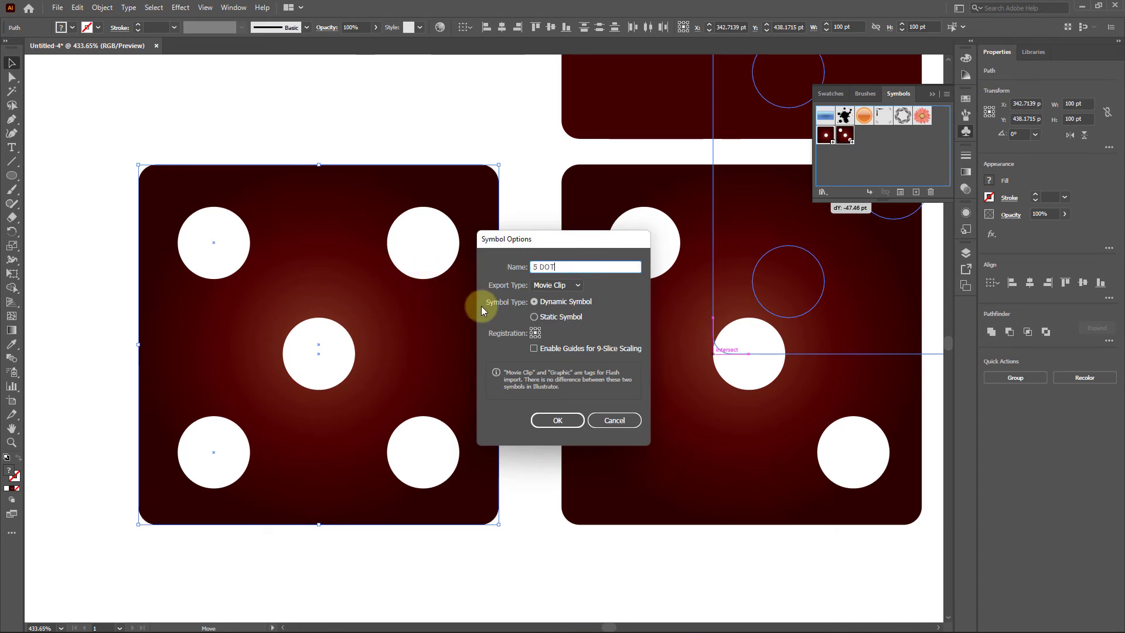
click(567, 423)
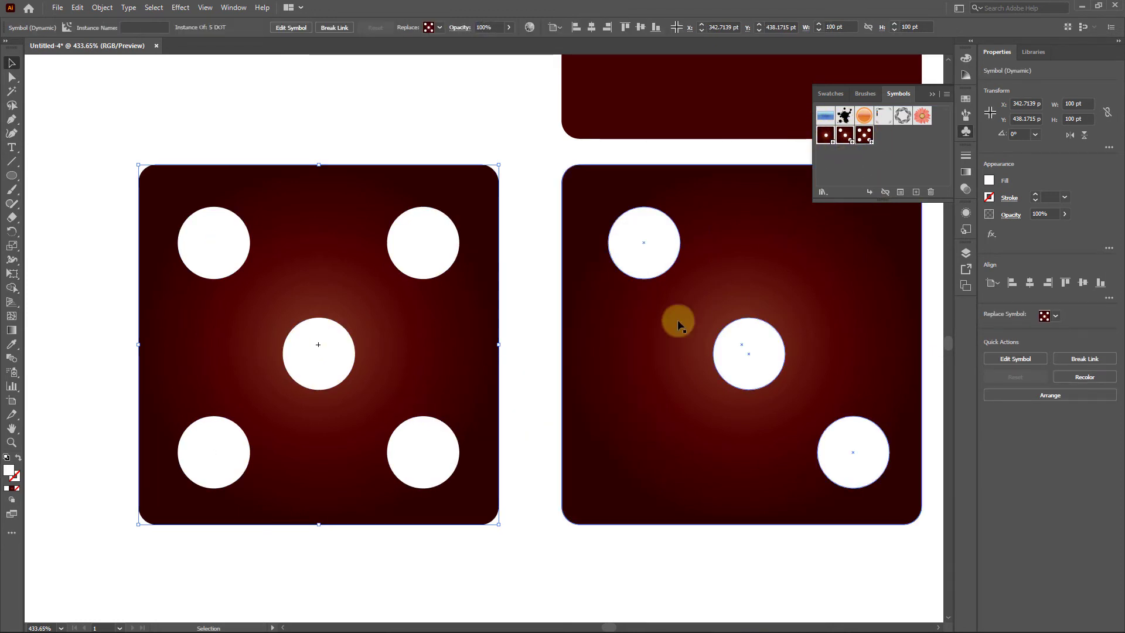
Start a 3D Extrude & Bevel effect on the plain dark red square above the dice faces and set its position to Isometric Top
scroll(645, 340, down, 3)
drag(651, 339, 364, 541)
drag(407, 344, 407, 250)
drag(412, 226, 412, 372)
drag(408, 357, 483, 334)
drag(447, 322, 321, 358)
drag(311, 407, 443, 400)
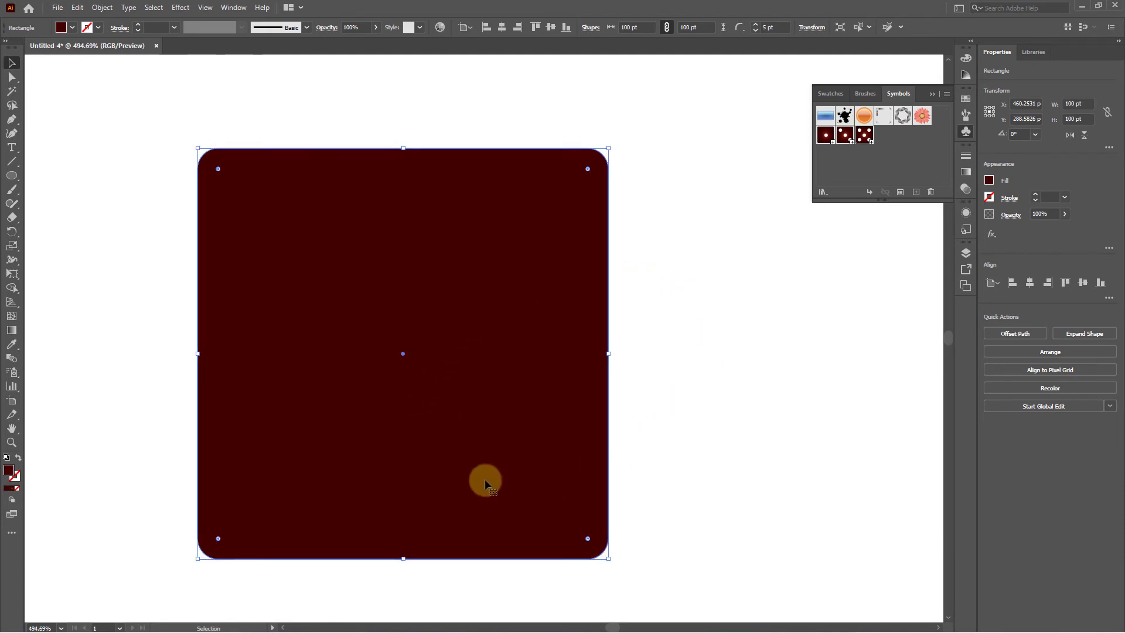
click(181, 8)
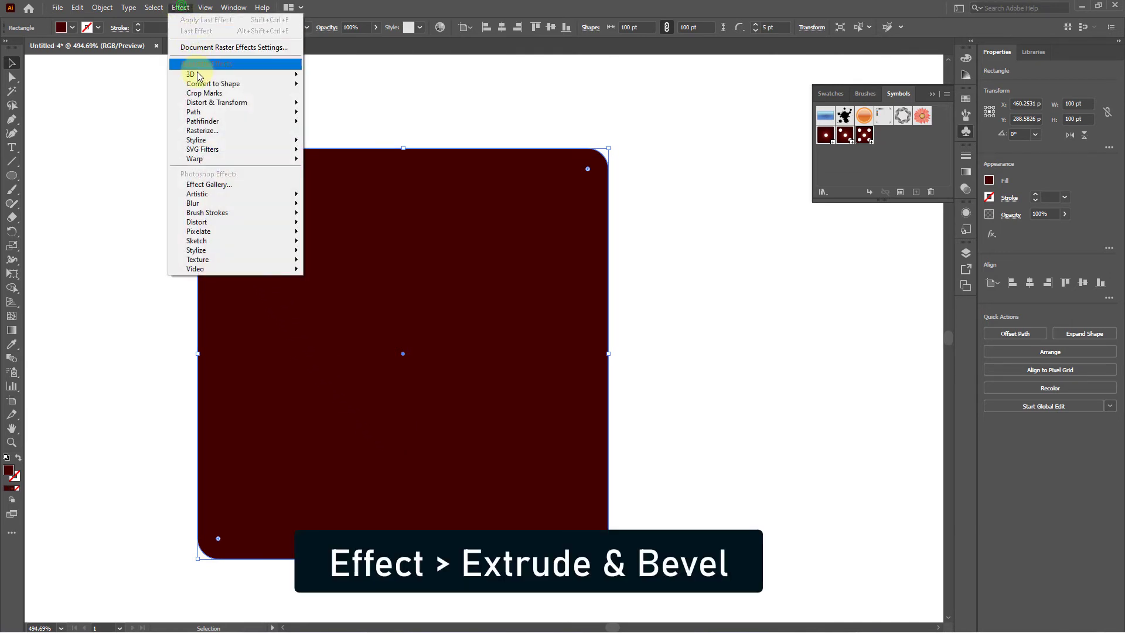
mouse_move(190, 76)
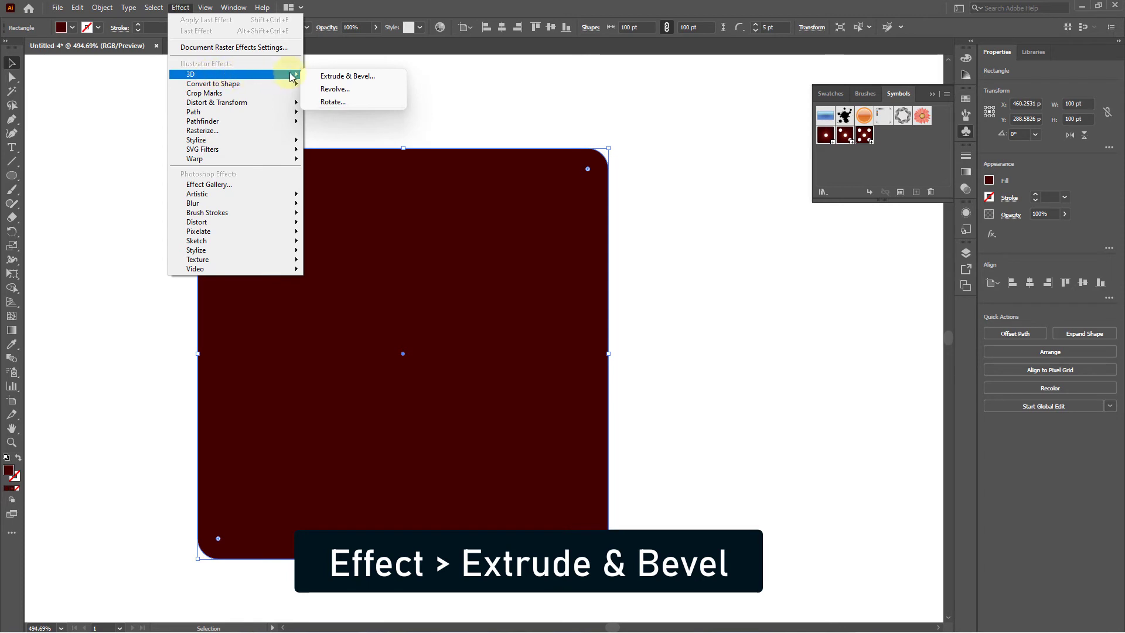
click(345, 76)
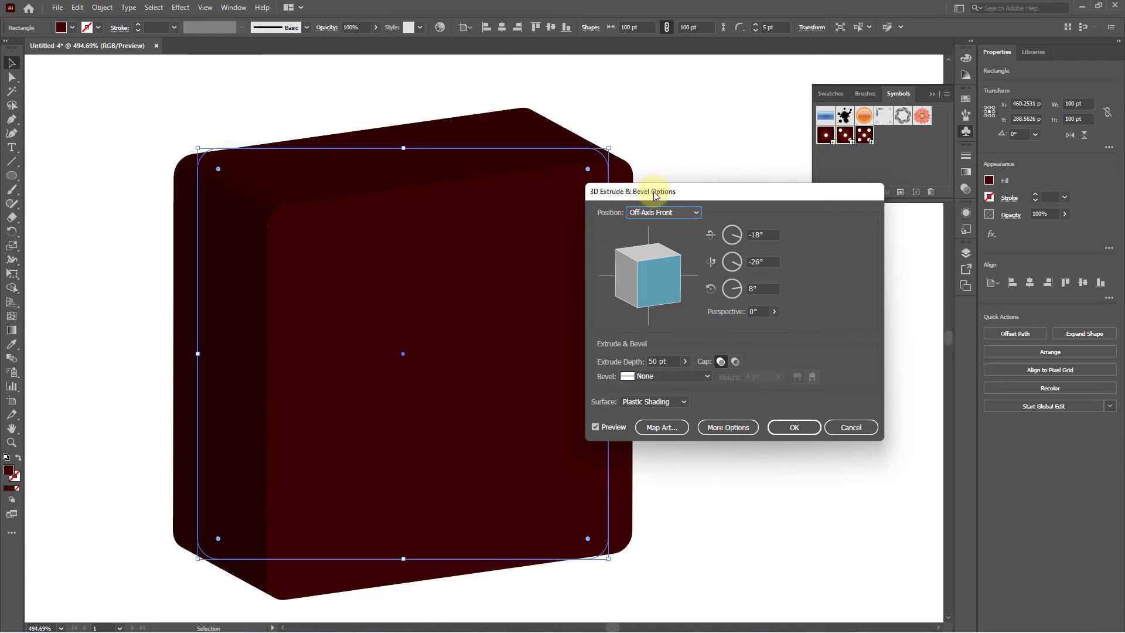
drag(655, 195, 744, 164)
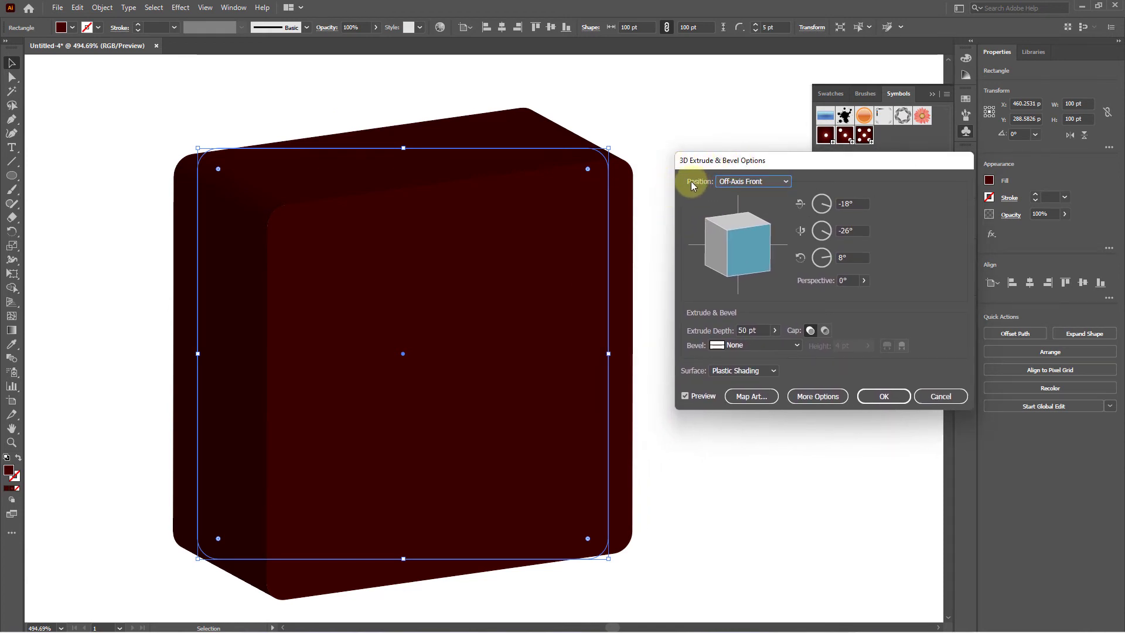
click(736, 182)
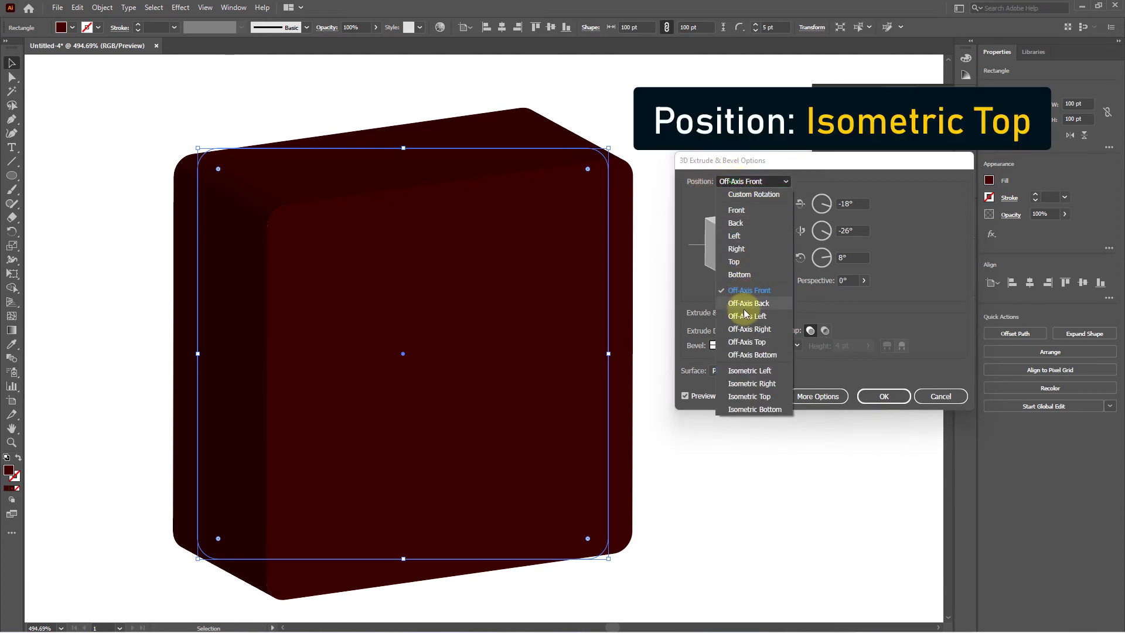
click(765, 401)
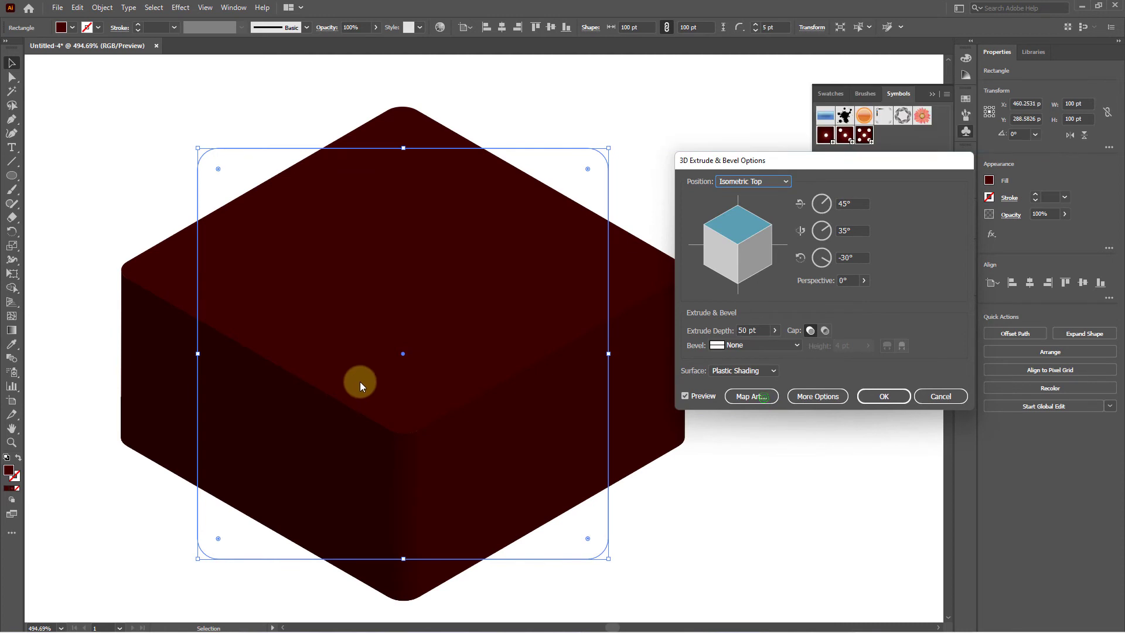
Set the extrude depth to 90 pt and refresh the preview of the extruded square
click(717, 330)
drag(763, 332, 715, 332)
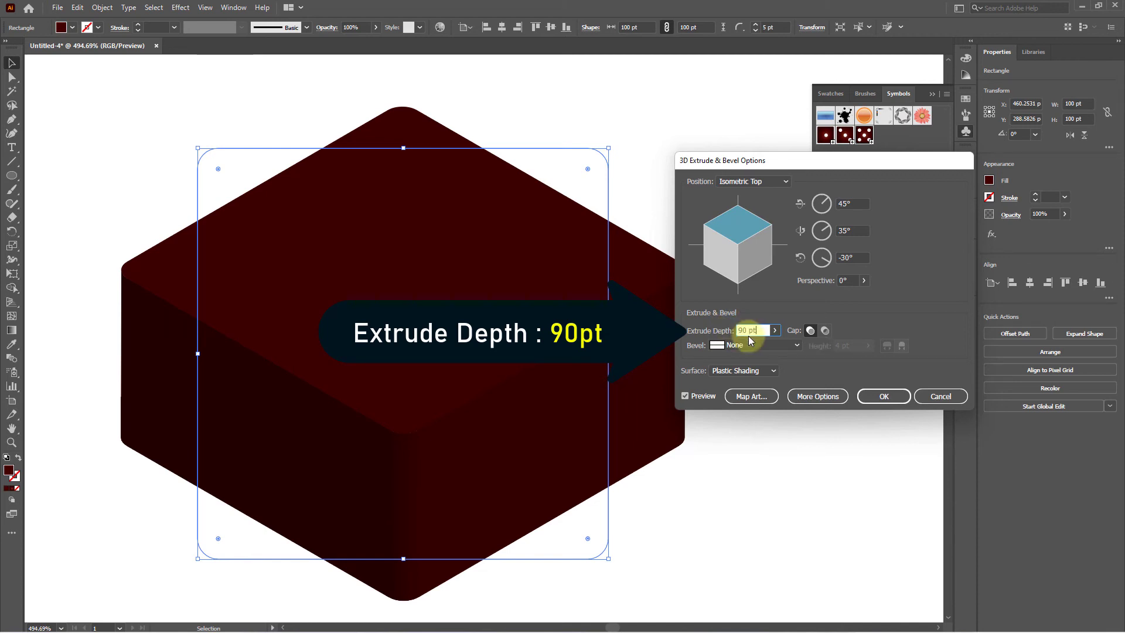
drag(758, 330, 711, 325)
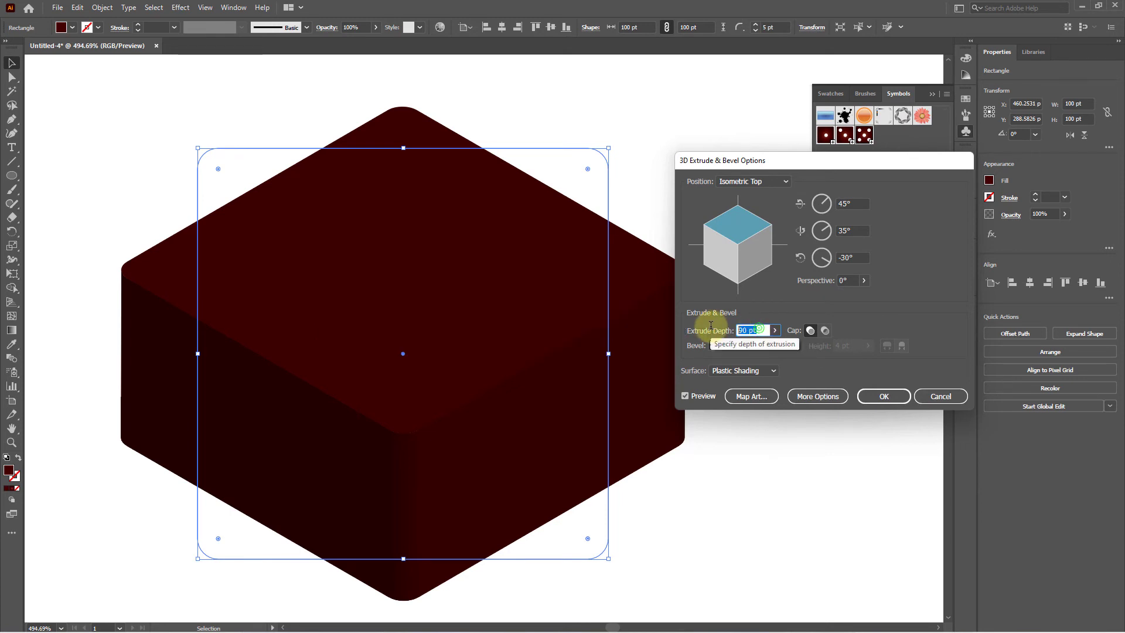
double_click(687, 396)
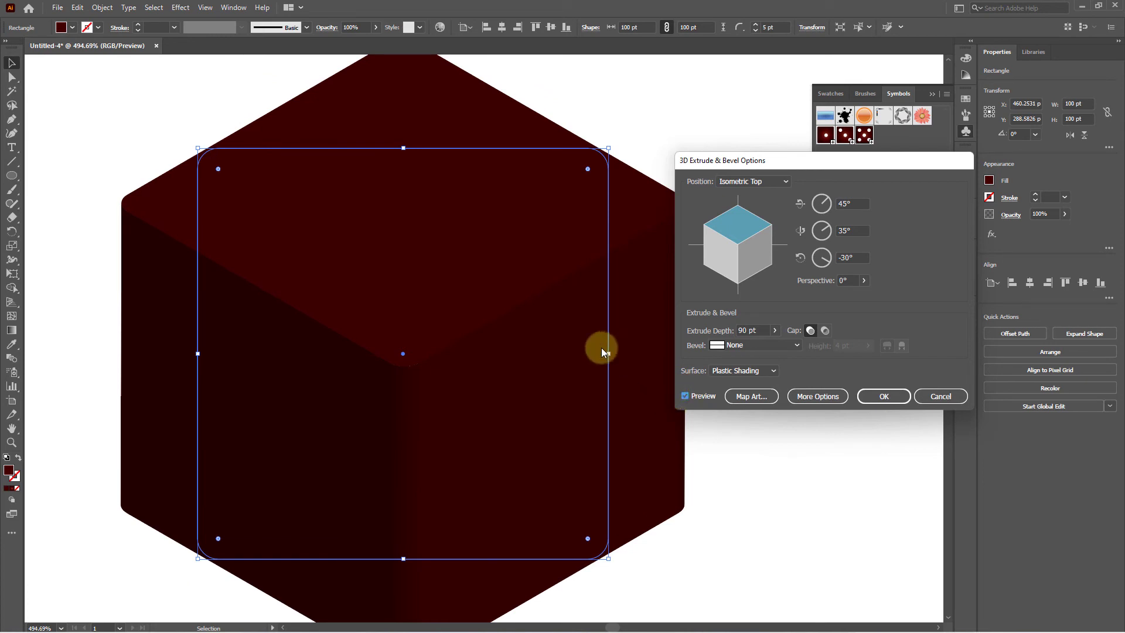
Start mapping art on the cube and apply the 3 DOT symbol, scaled to fit, to its front-left face, surface 6 of 10
click(743, 399)
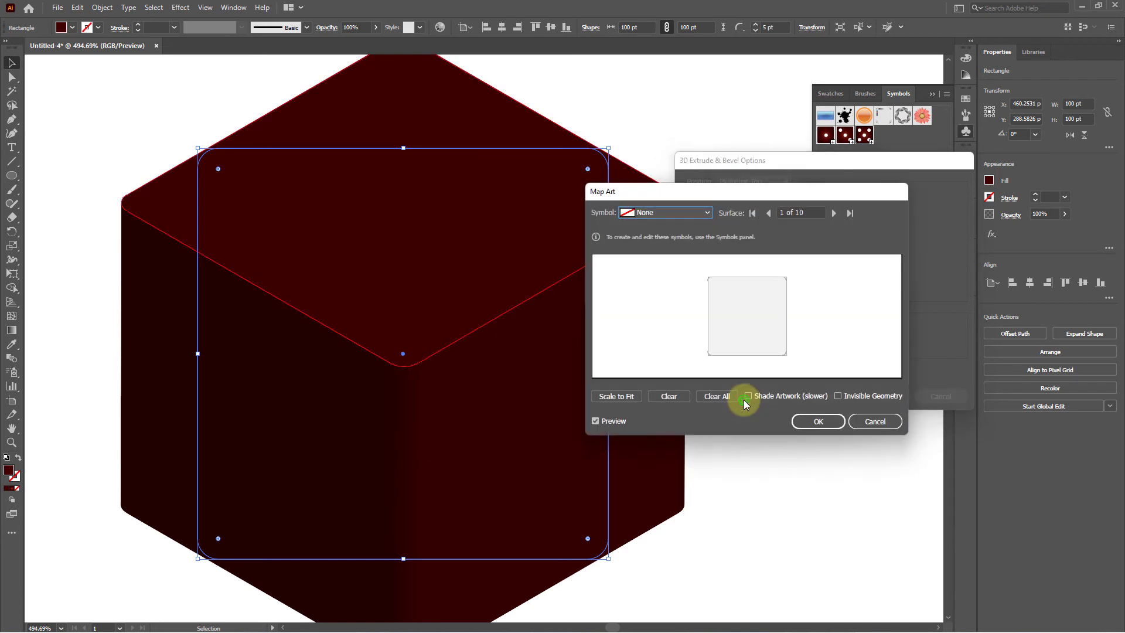
drag(684, 197, 808, 159)
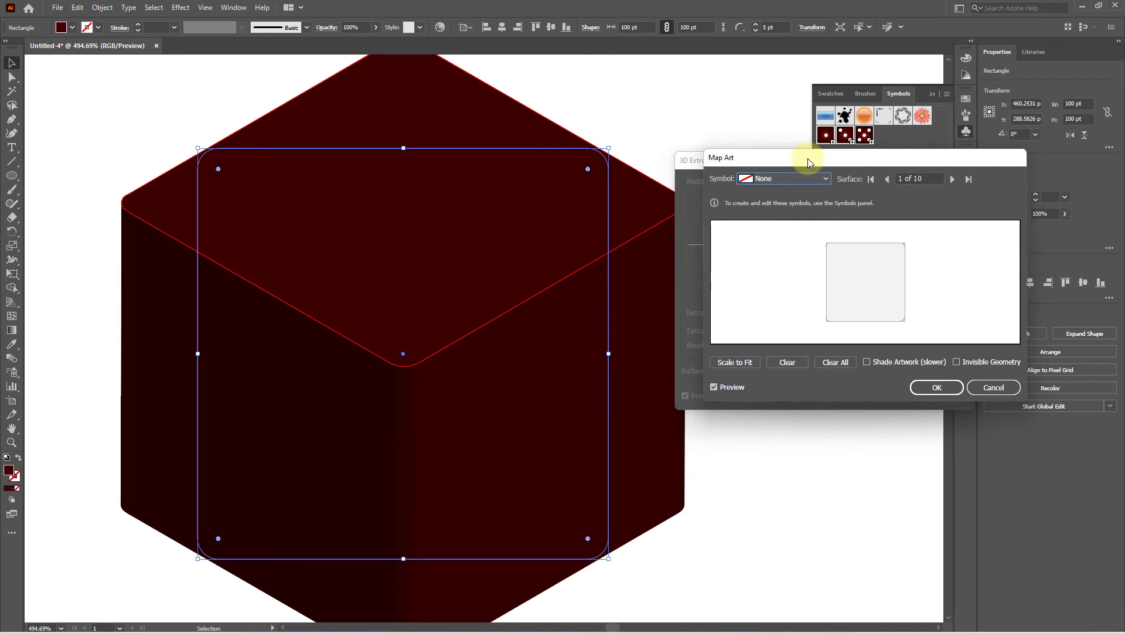
click(888, 180)
click(887, 180)
click(888, 179)
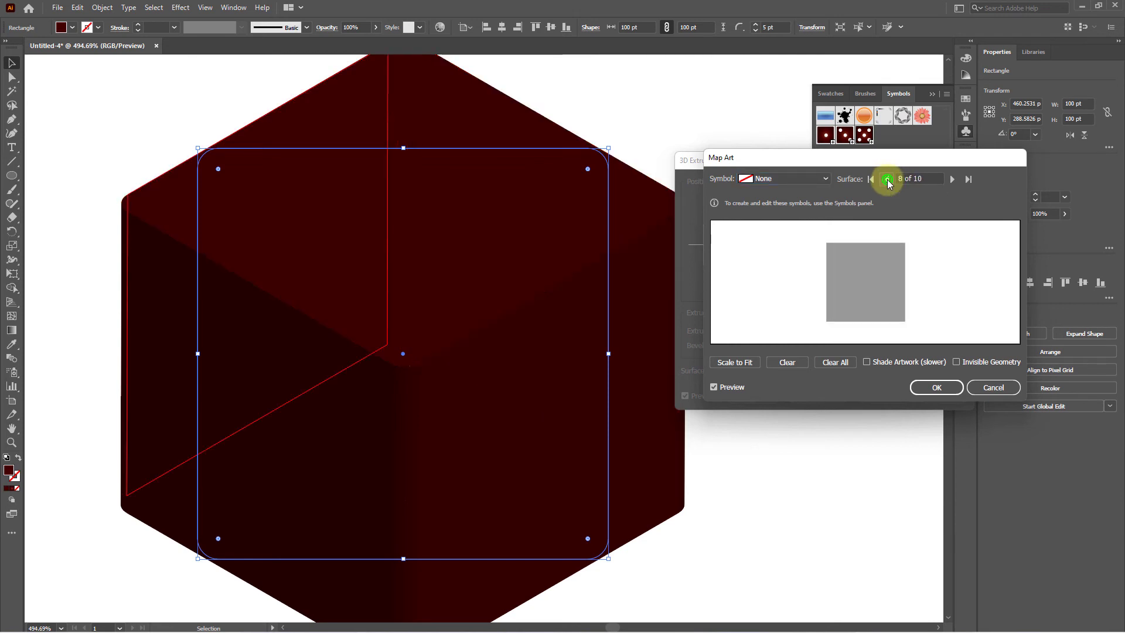
click(887, 179)
click(887, 179)
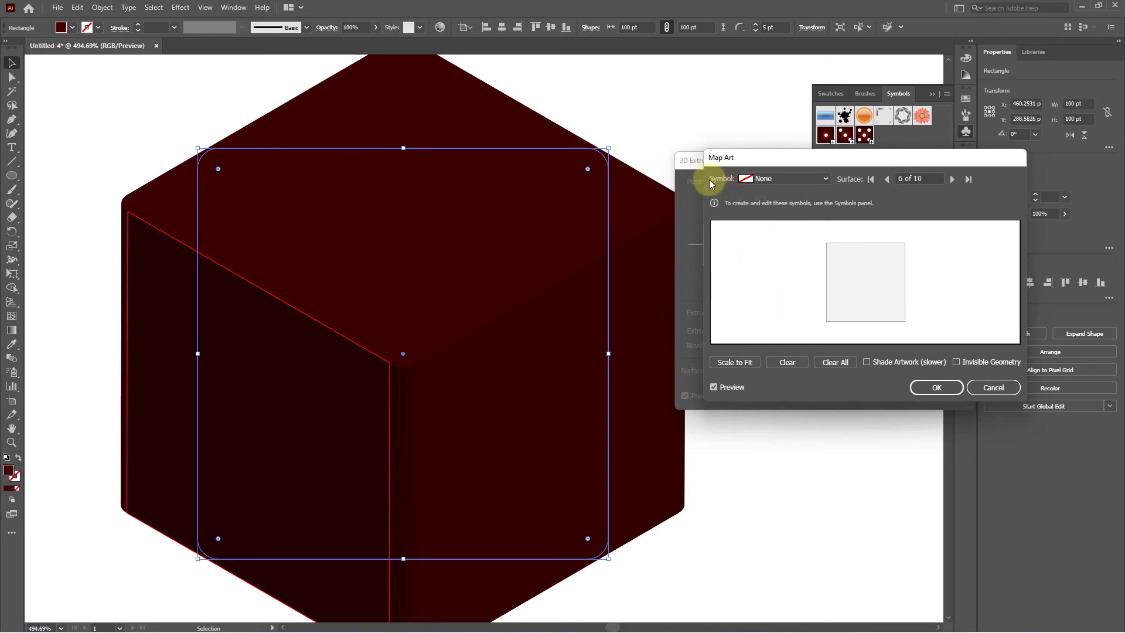
click(768, 177)
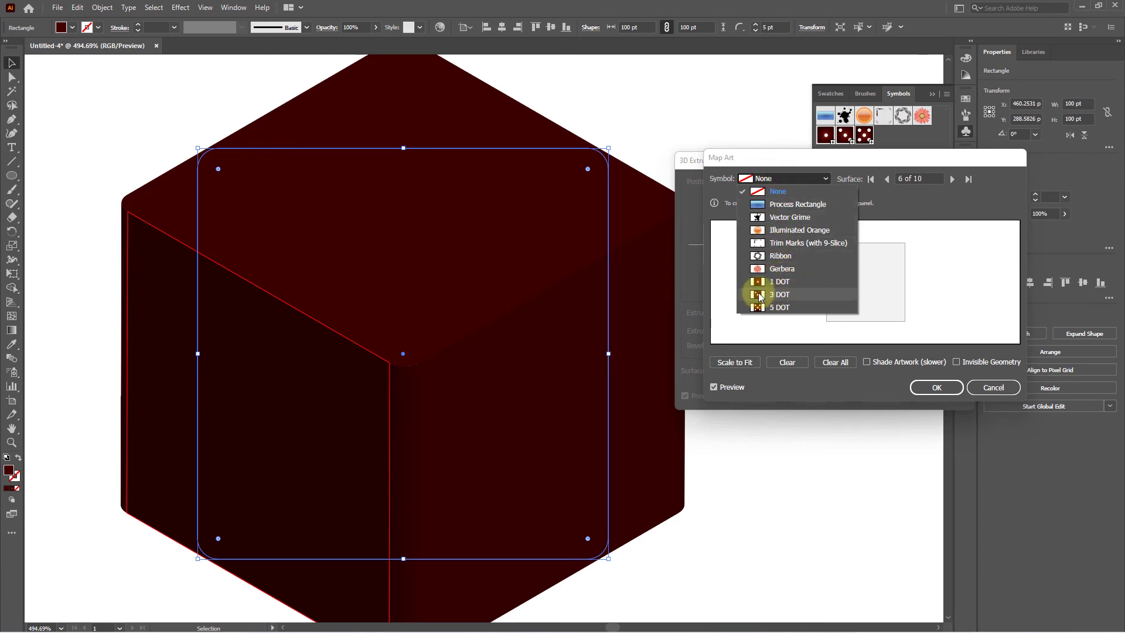
click(783, 295)
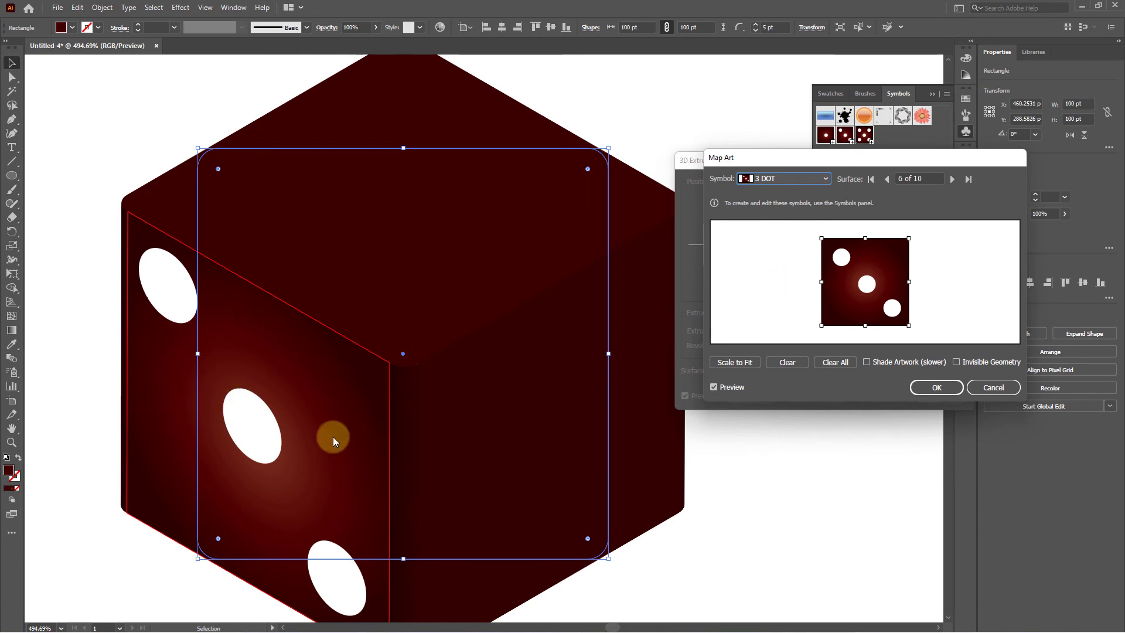
click(737, 364)
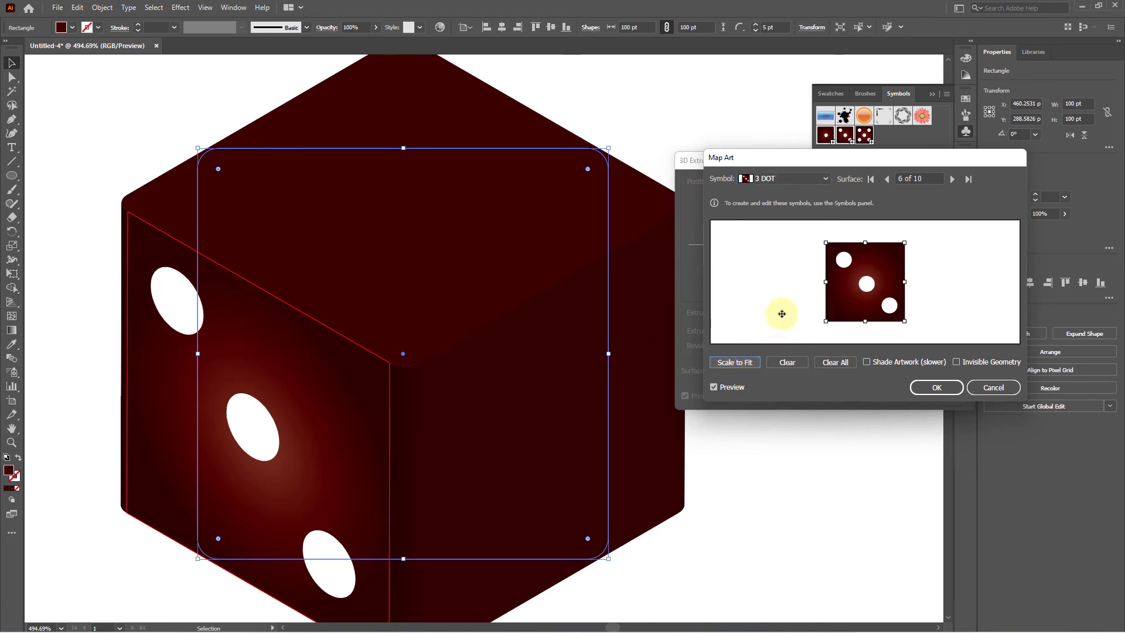
Map the 5 DOT symbol onto the cube's top face, surface 1 of 10, and scale it to fit
click(954, 179)
click(954, 179)
click(954, 179)
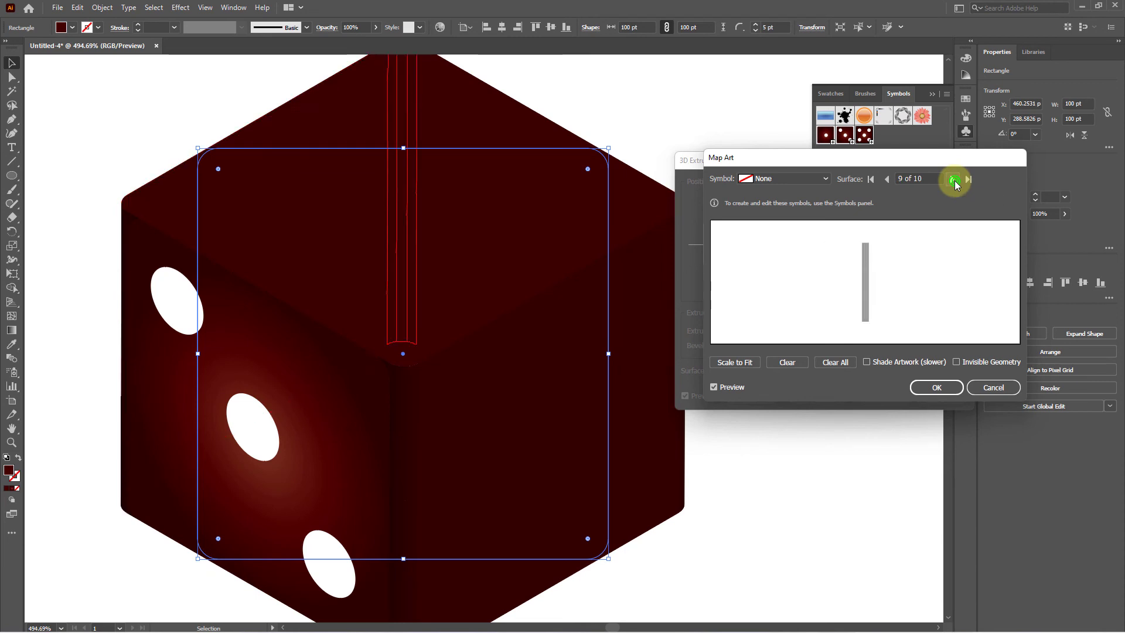
click(954, 180)
click(954, 179)
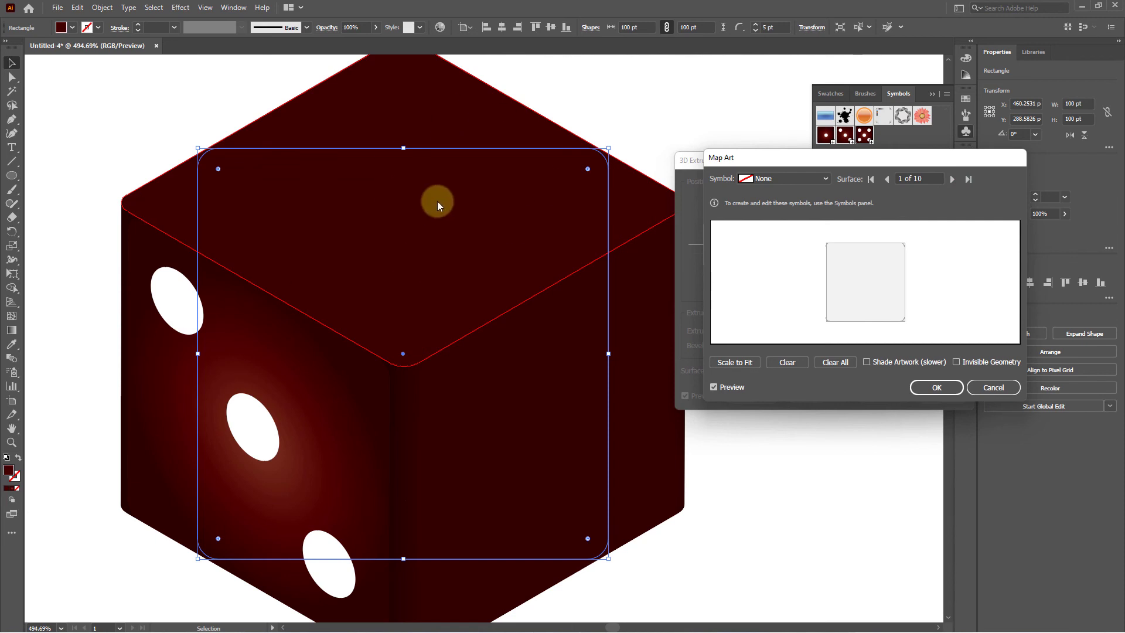
click(767, 182)
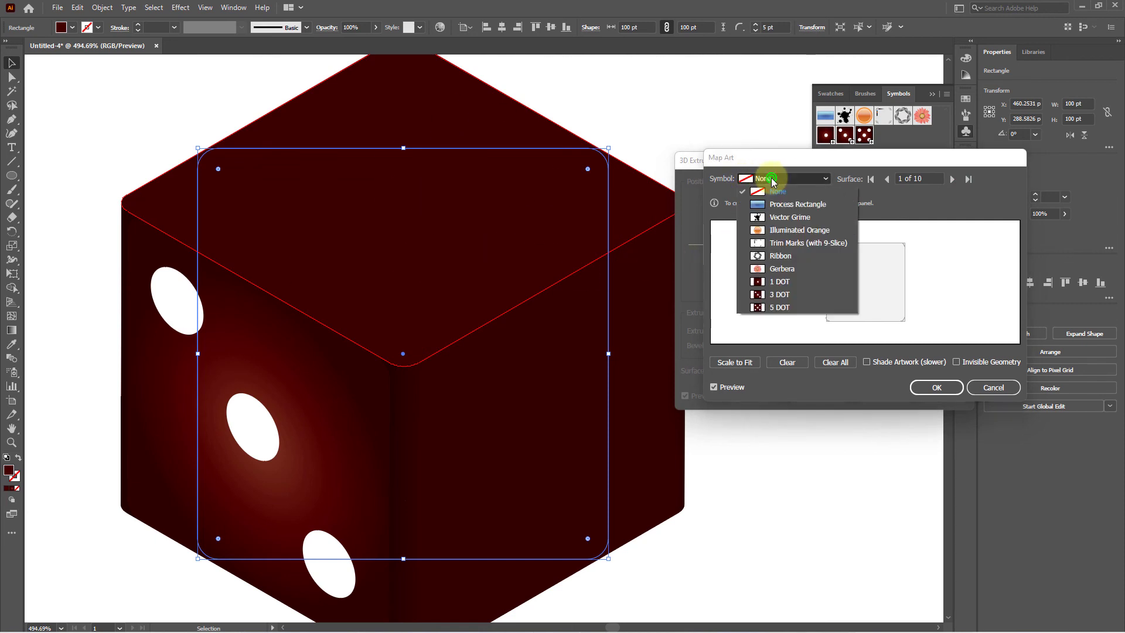
click(775, 307)
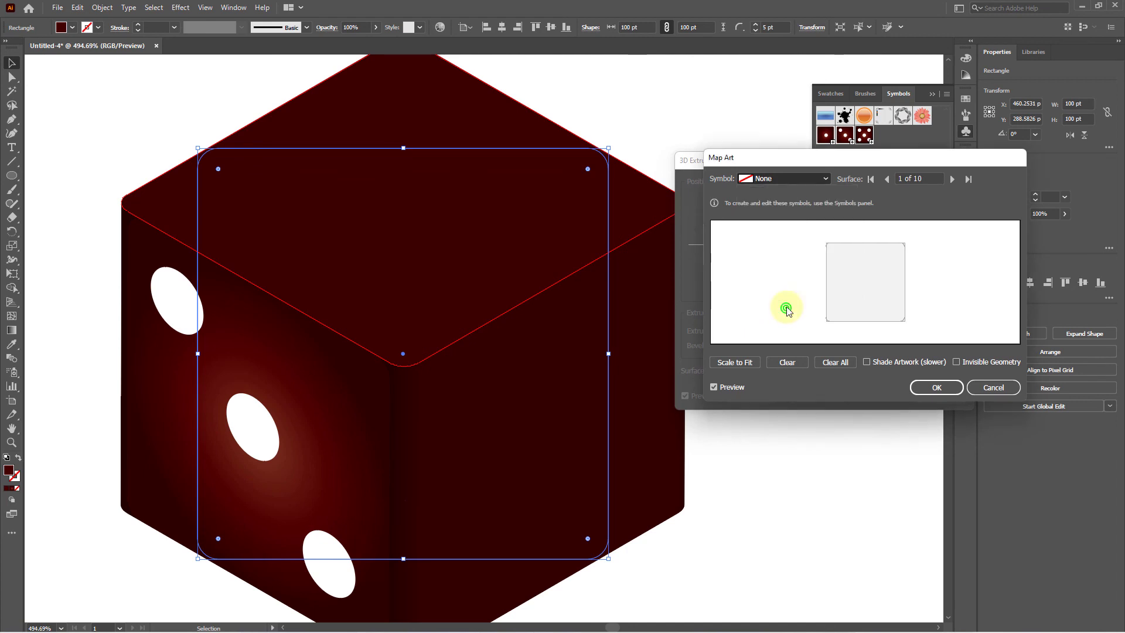
click(739, 362)
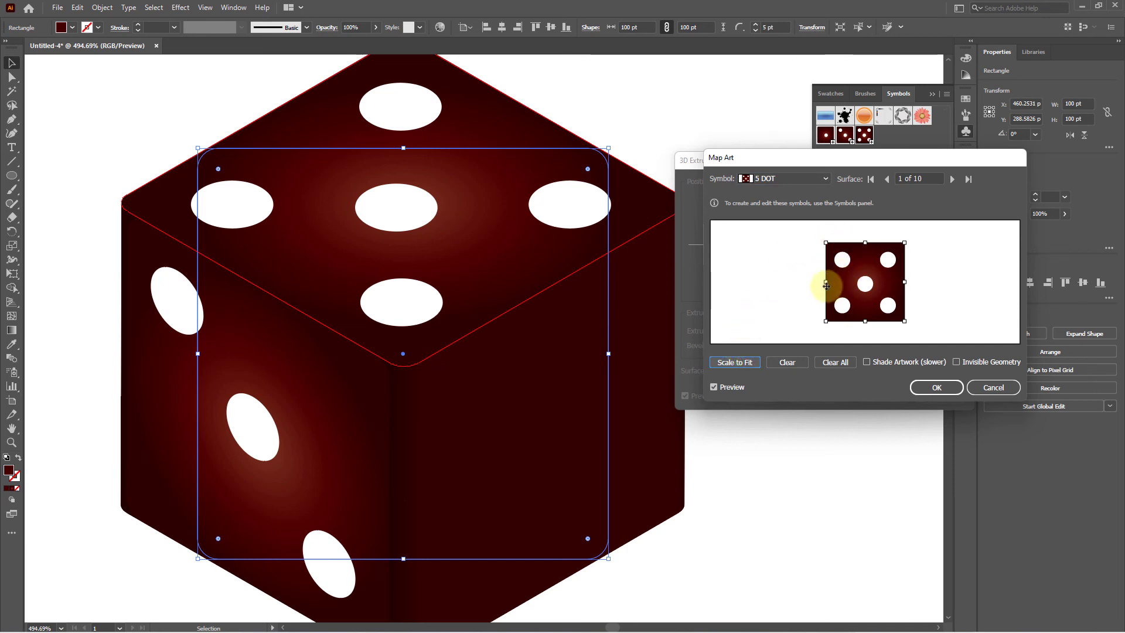
Map the 3 DOT symbol onto the cube's front-right face, surface 4 of 10, and scale it to fit
click(952, 179)
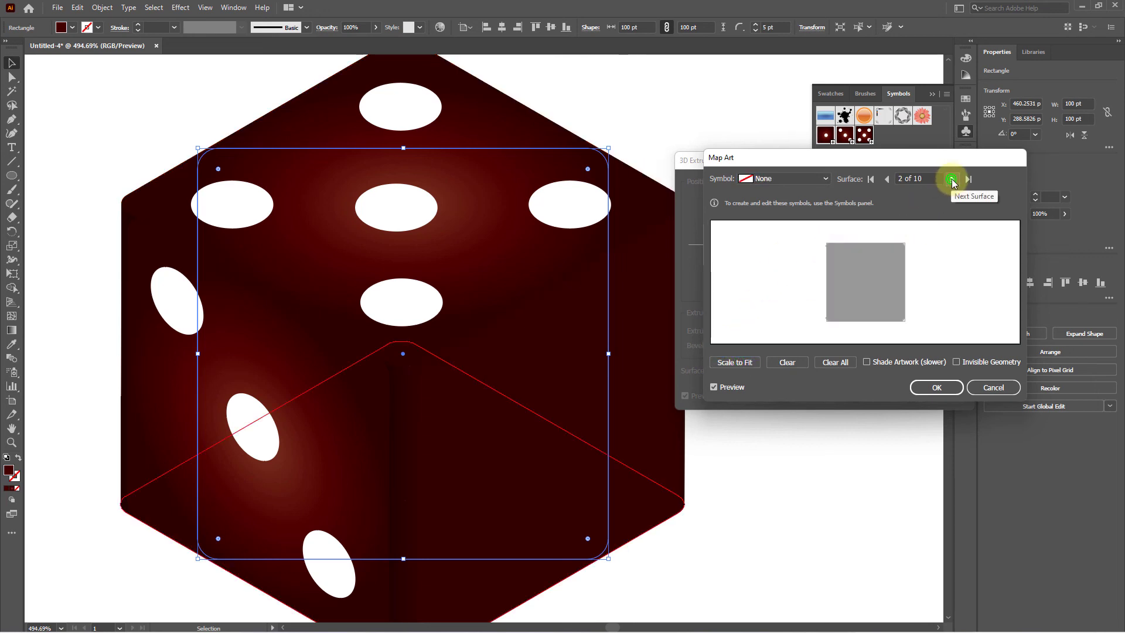
click(952, 179)
click(952, 179)
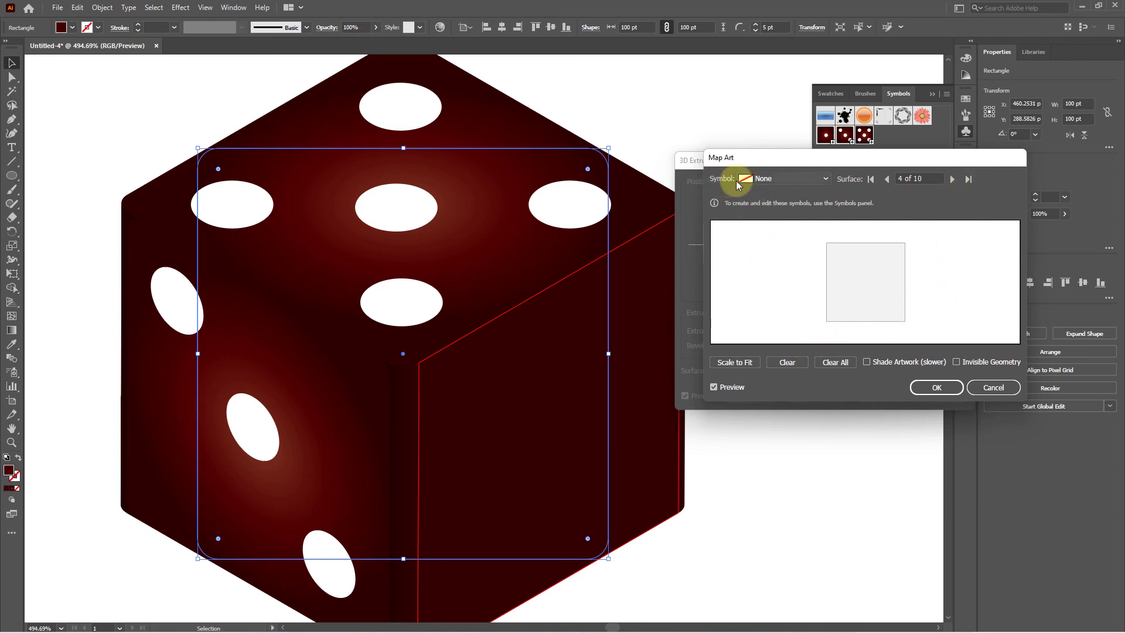
click(772, 174)
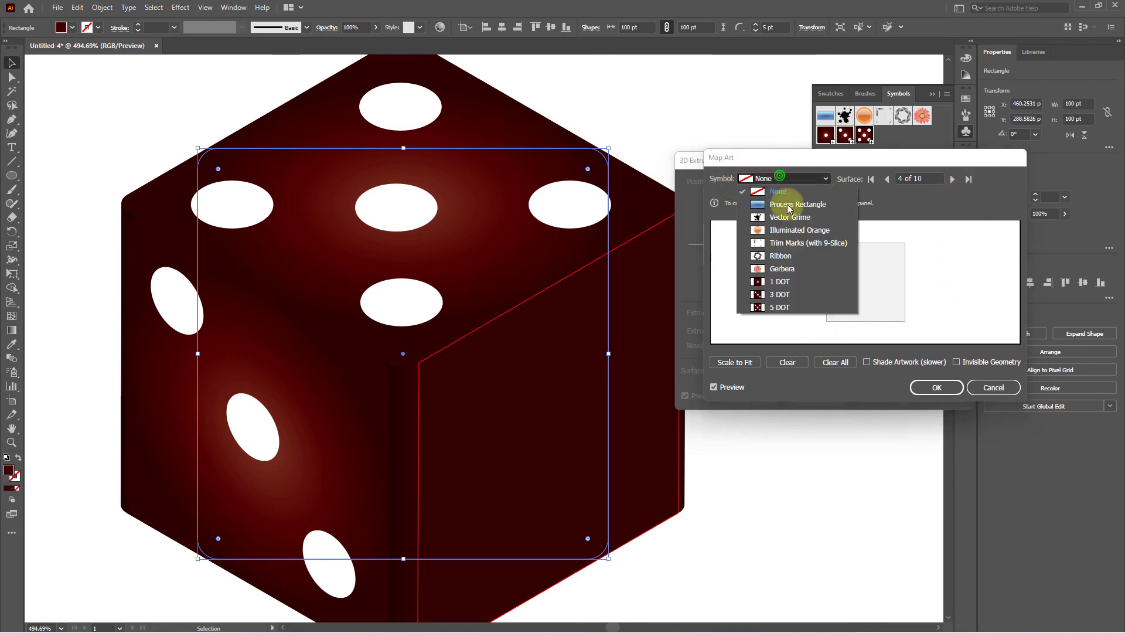
click(786, 296)
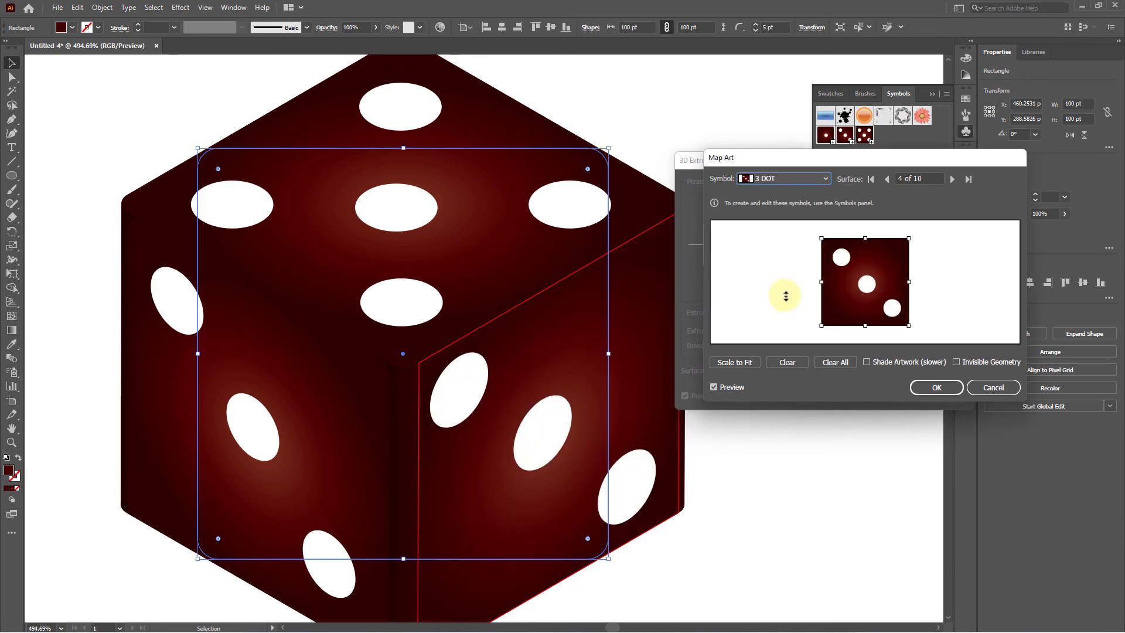
click(734, 364)
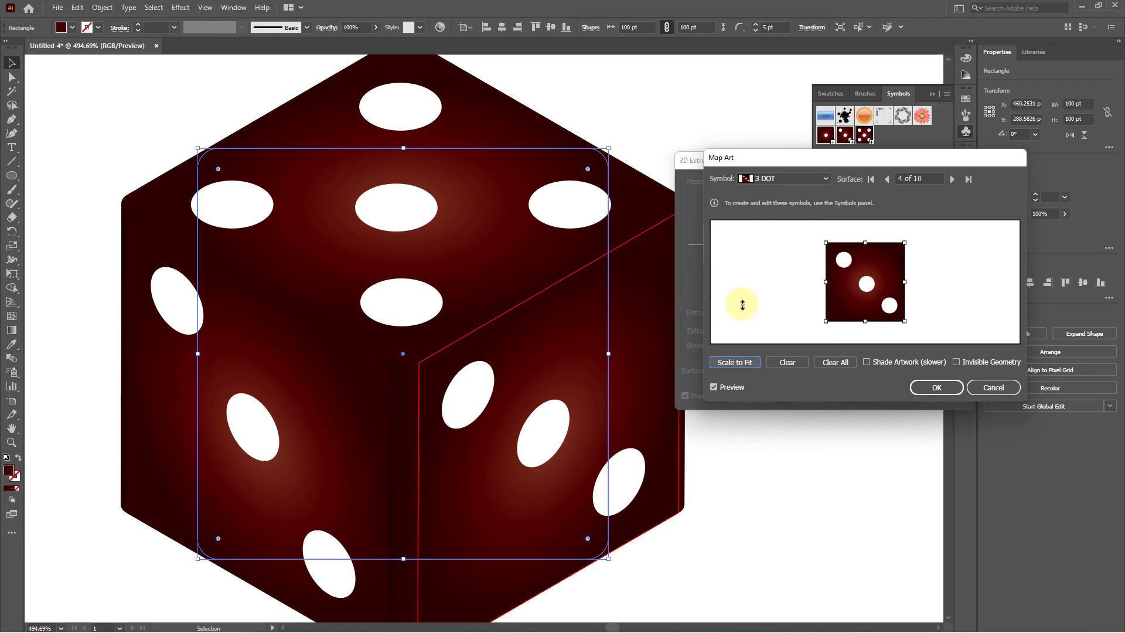
Accept the mapped art and the 3D Extrude & Bevel effect, and deselect the finished dice
click(936, 388)
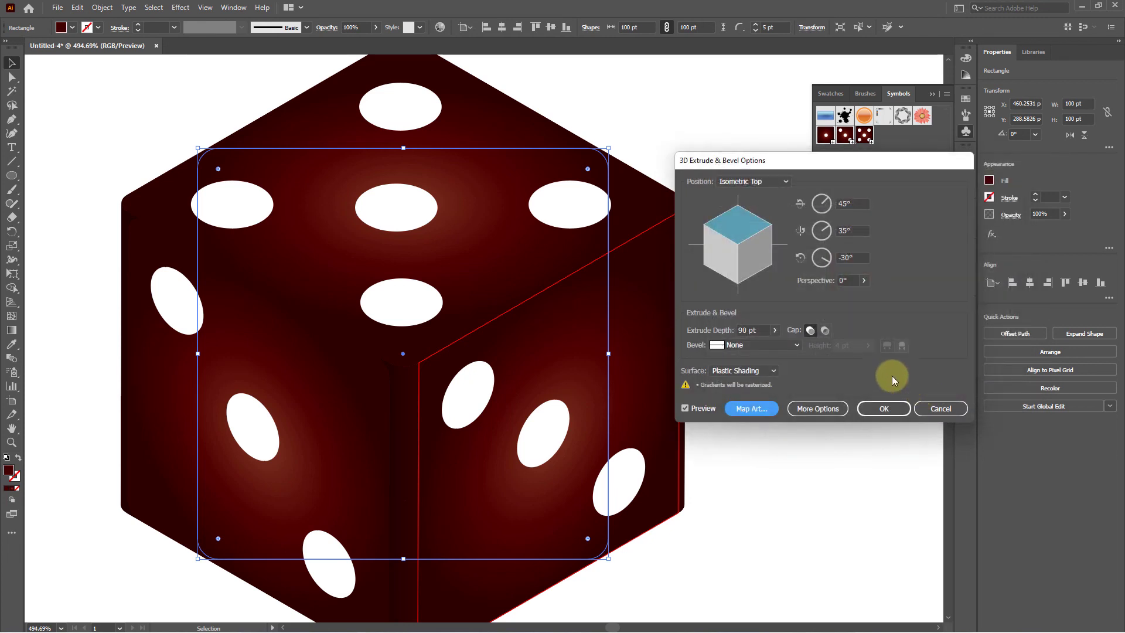
click(877, 409)
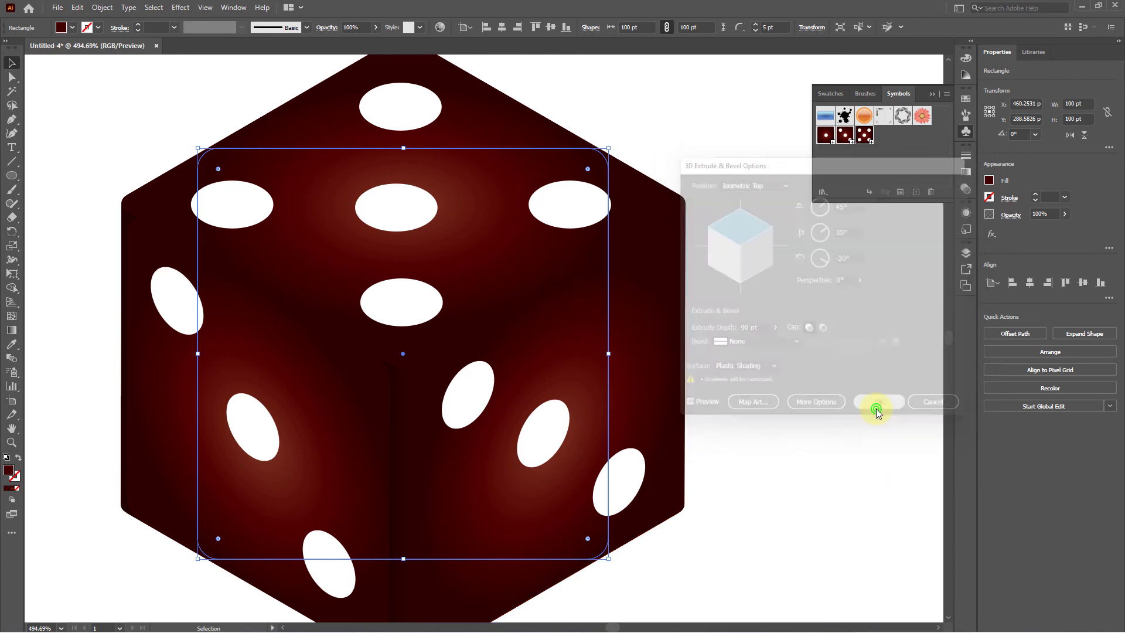
click(773, 323)
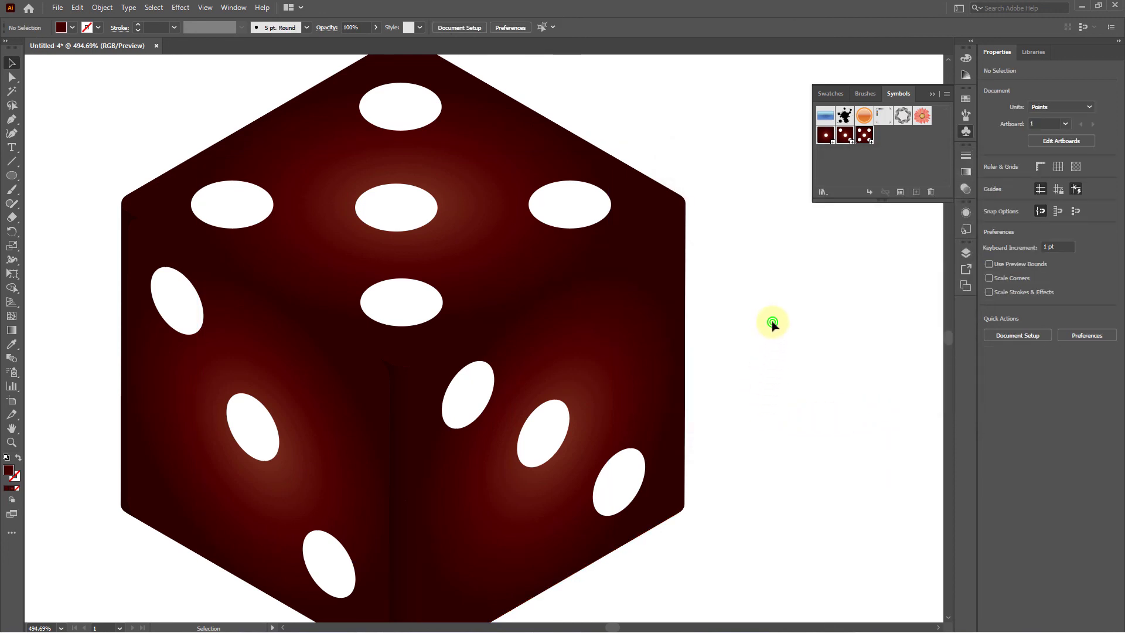
drag(766, 326, 731, 326)
drag(788, 353, 744, 359)
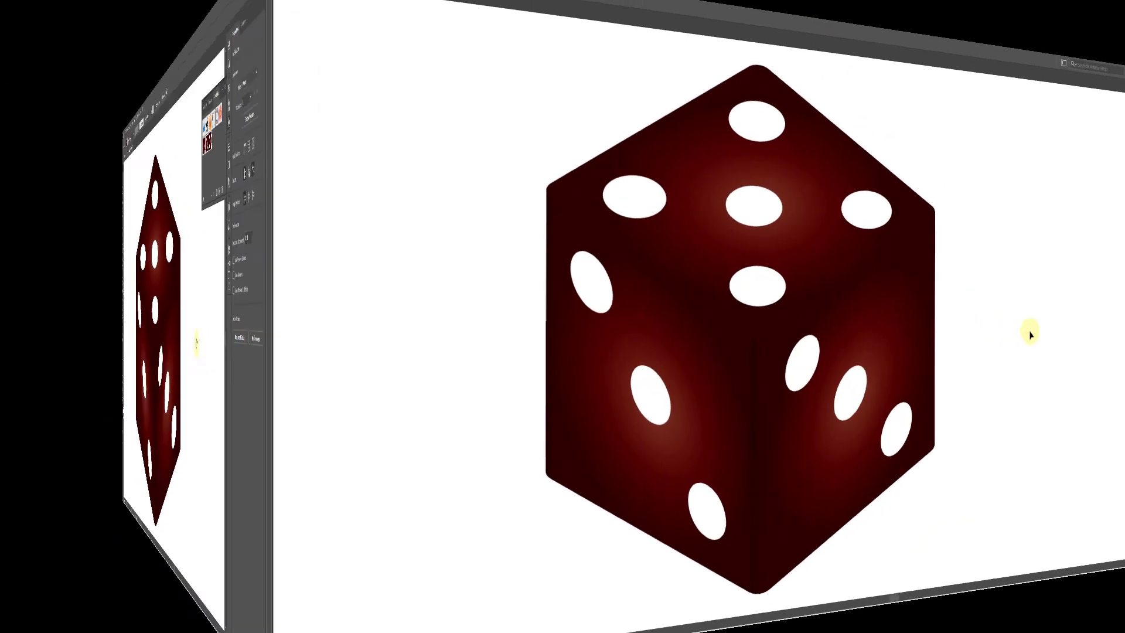